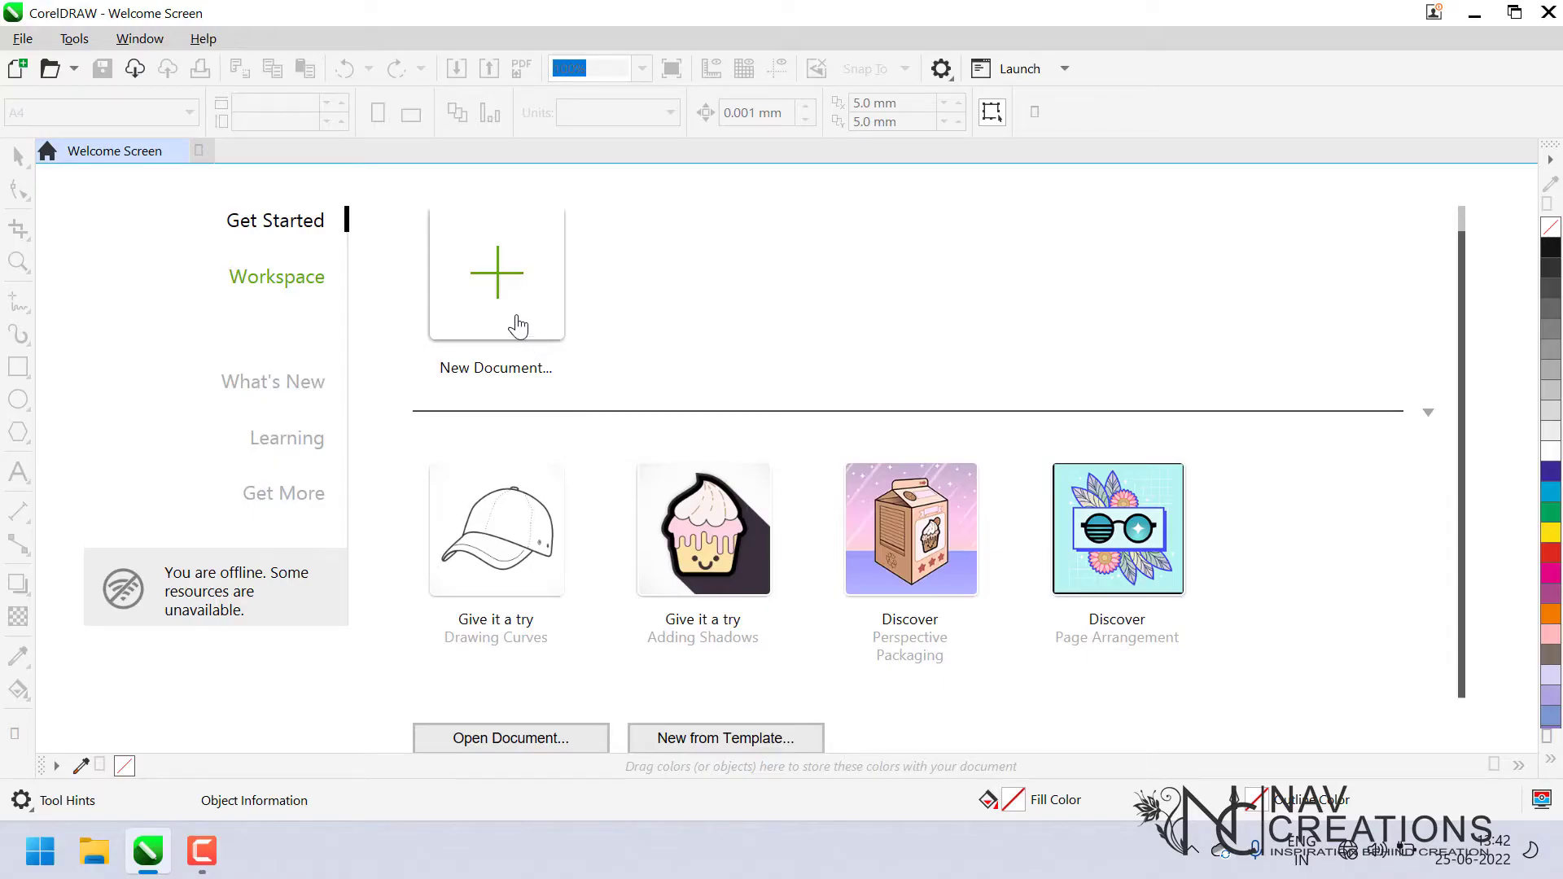
Create a new single-page A4 document in CMYK mode, entering a person's first name as the document name.
click(516, 332)
text(ABHI)
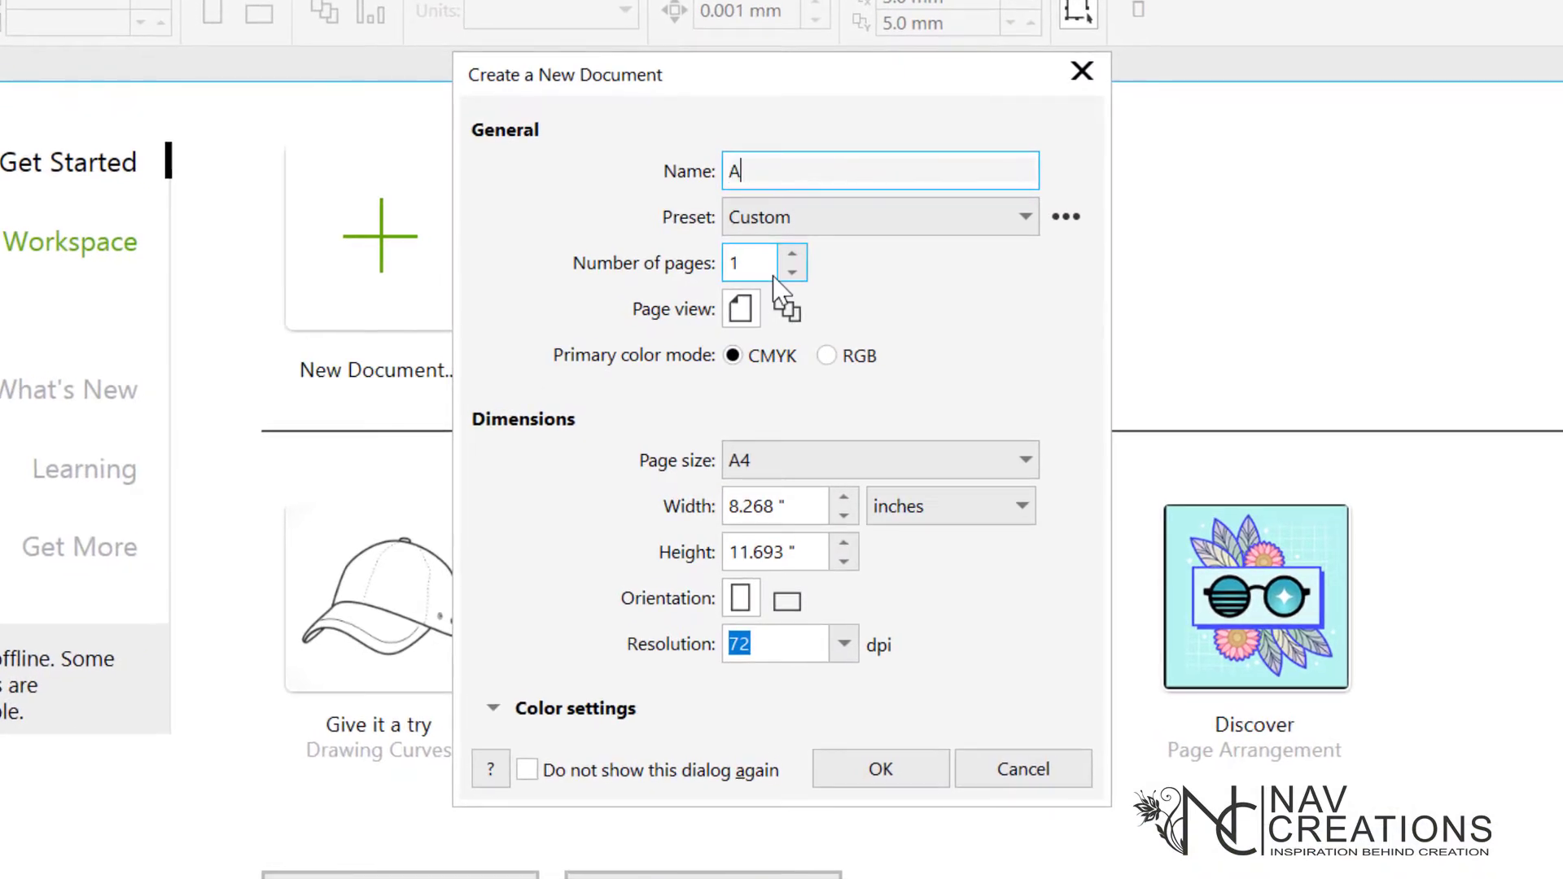
text(NAV)
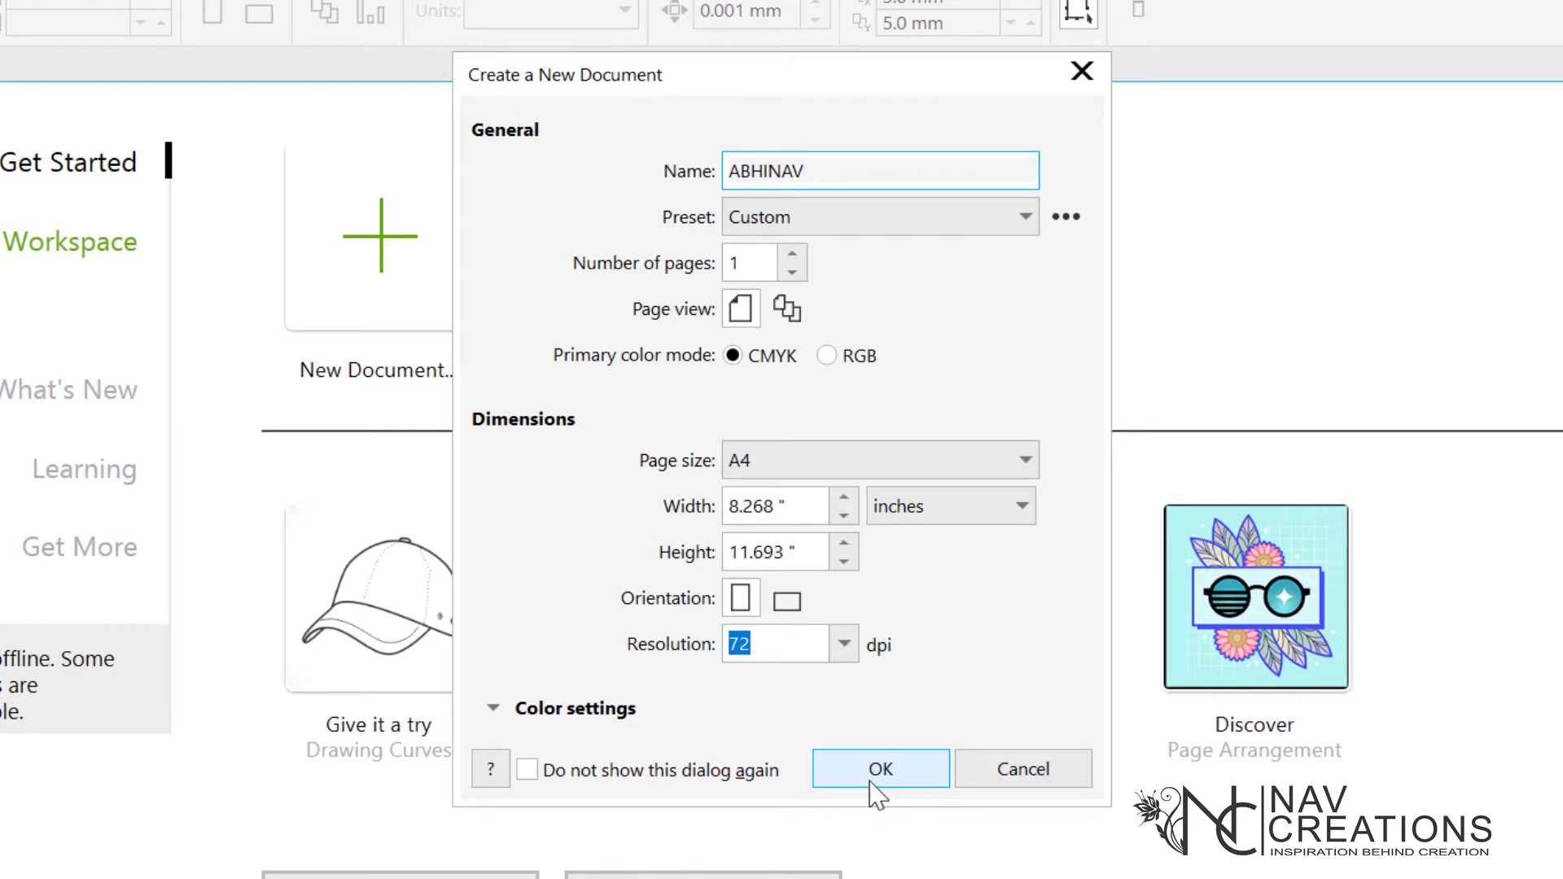
click(879, 775)
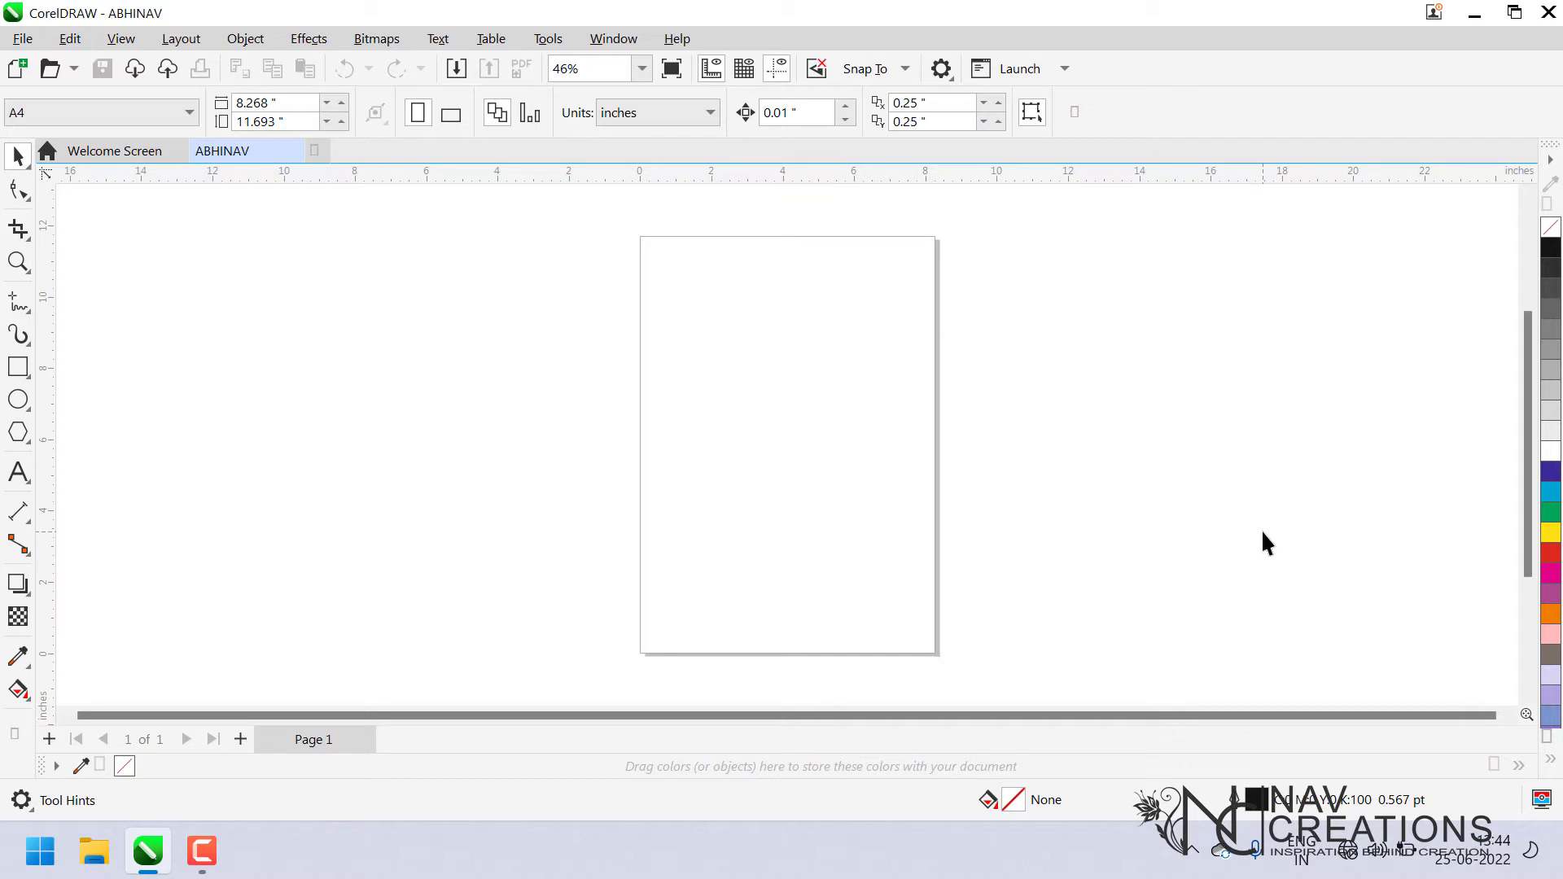
Draw a rectangle enclosing the whole page and remove it again.
click(18, 366)
drag(616, 221, 965, 674)
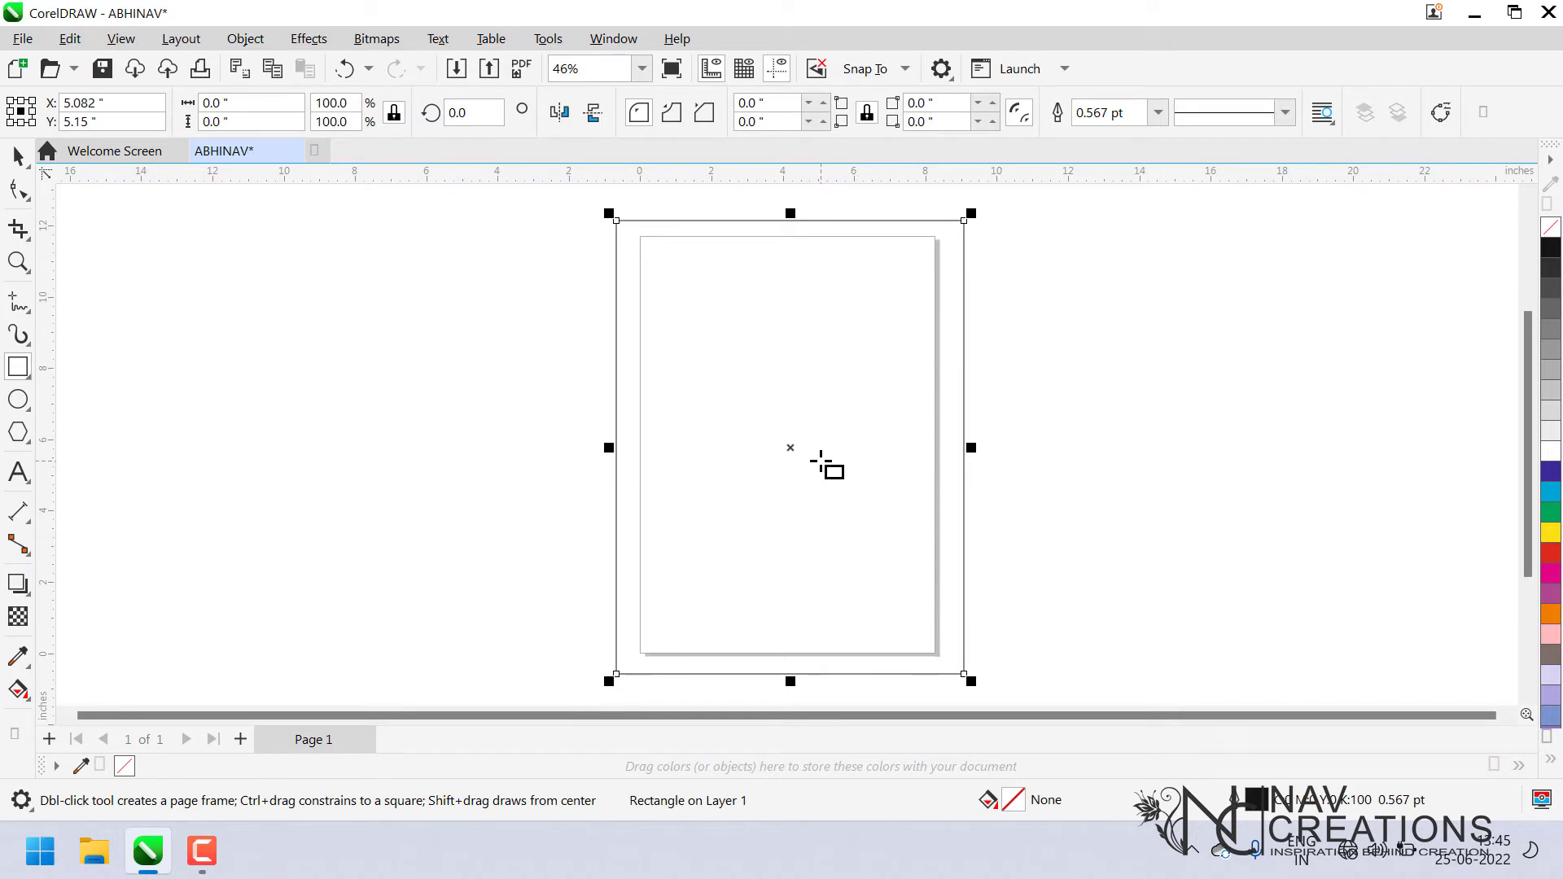
key(Escape)
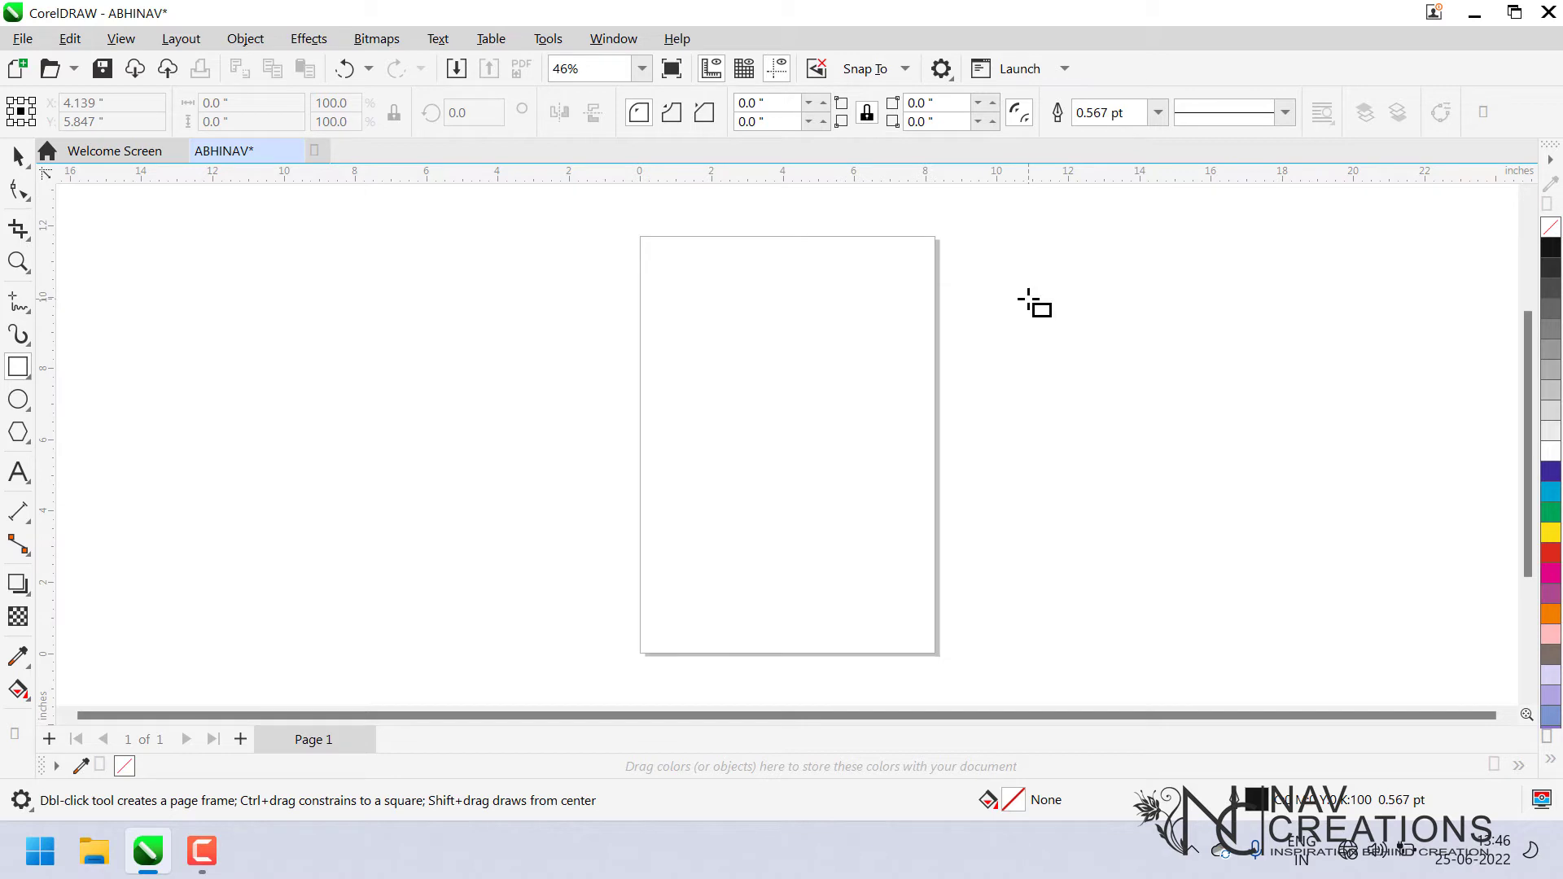
Draw four separate rectangles of different sizes beside the page, the last about 2.9 × 3.2 in.
mouse_move(996, 244)
mouse_down()
mouse_move(1048, 321)
mouse_move(1190, 422)
mouse_up()
drag(1055, 489, 1104, 600)
drag(1232, 518, 1336, 633)
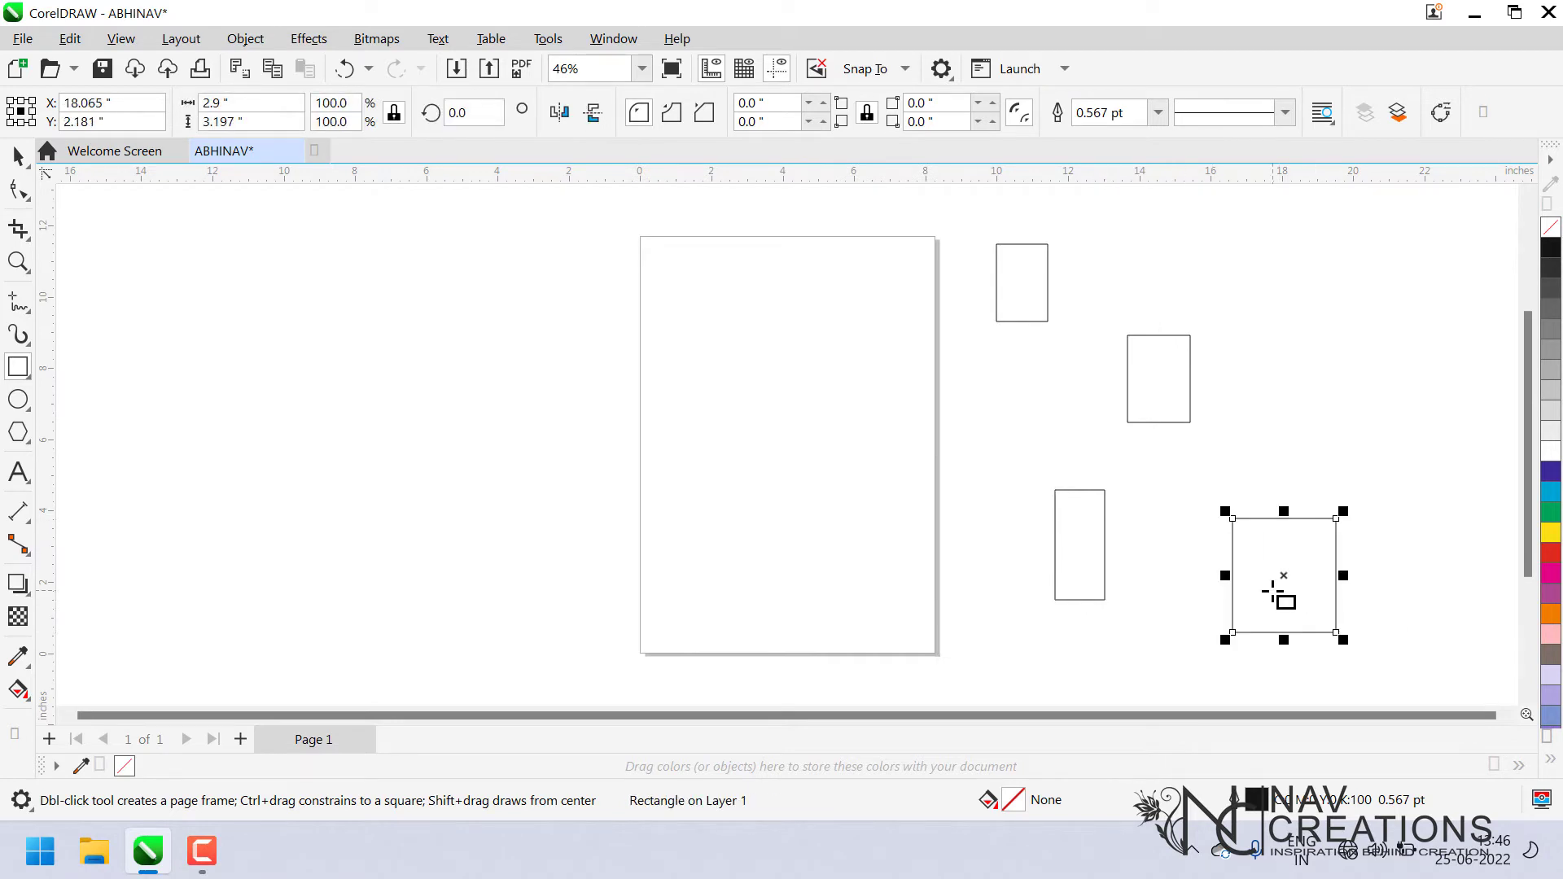
Move the four rectangles onto the page, with the largest in the page's upper-right corner.
click(18, 156)
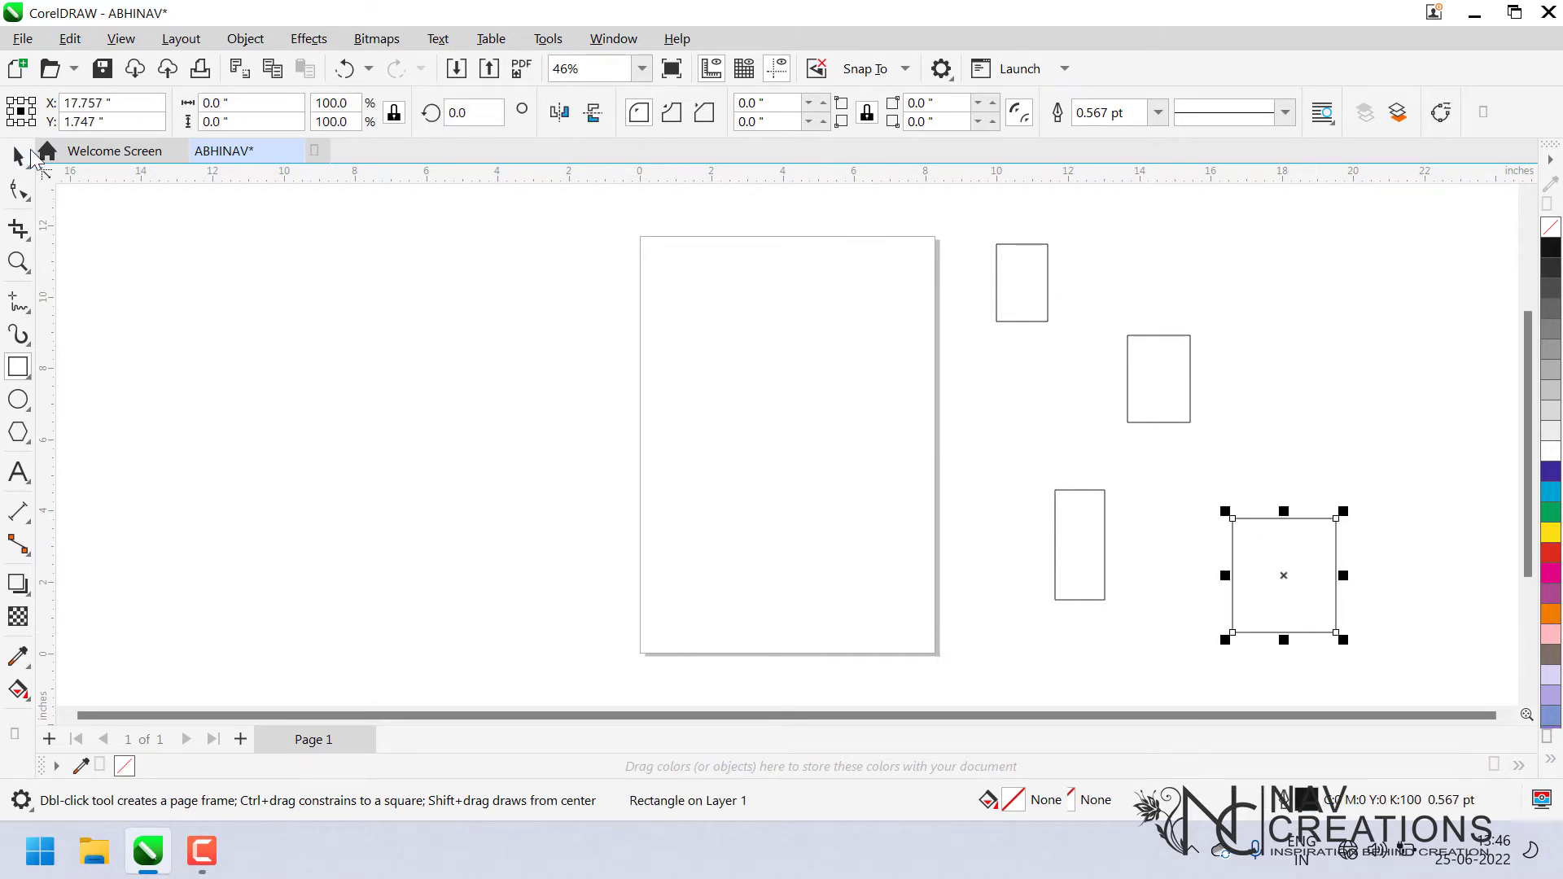
click(1029, 286)
drag(1029, 286, 686, 295)
drag(1136, 397, 747, 412)
click(1028, 552)
drag(1028, 552, 850, 525)
drag(1279, 574, 879, 308)
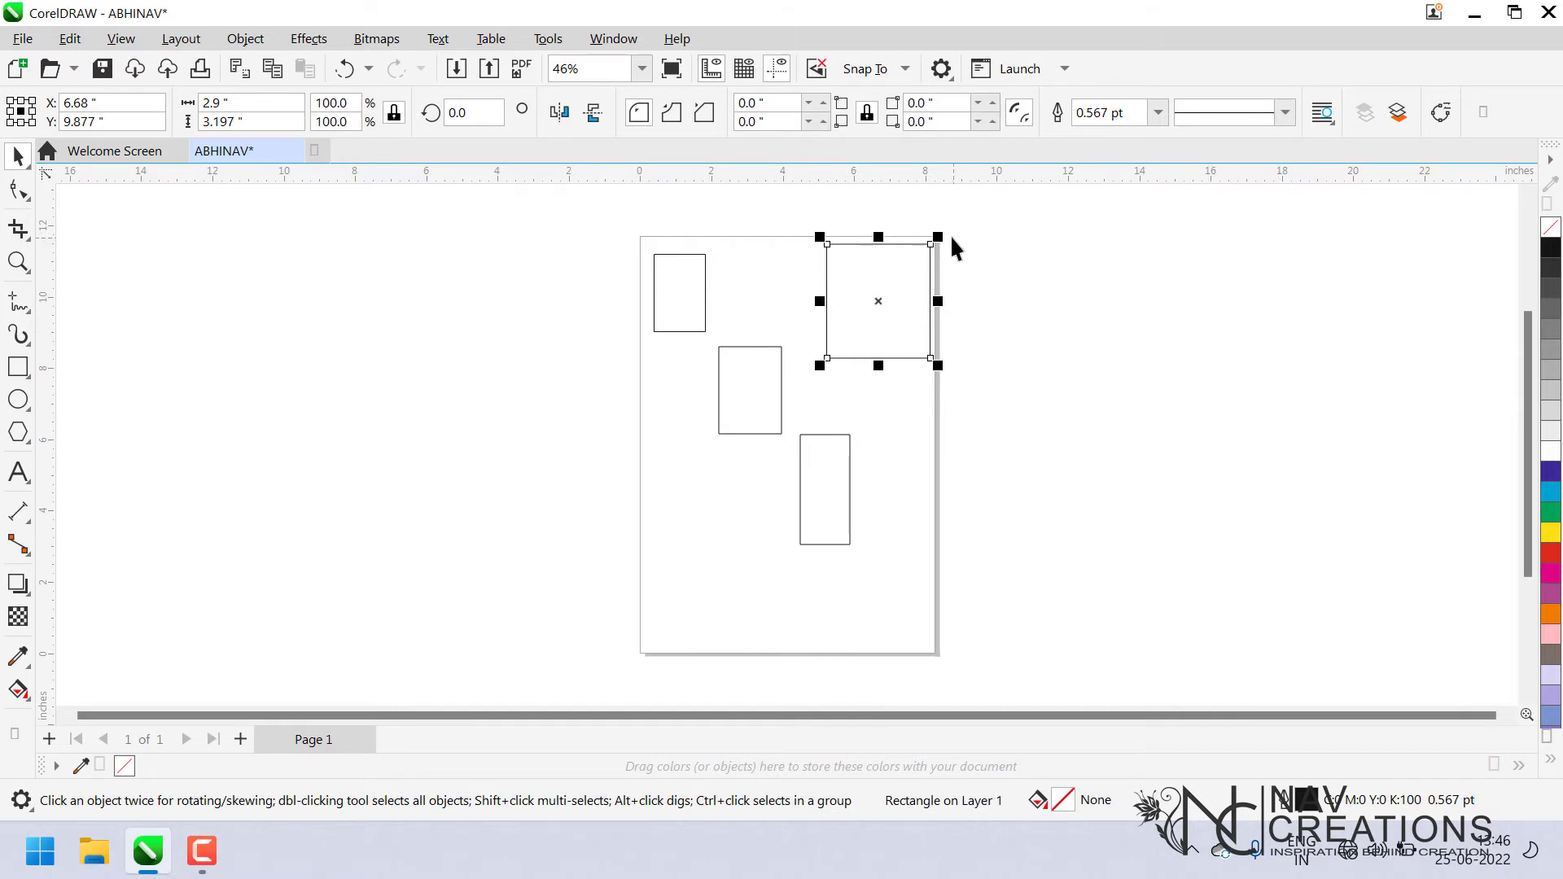
Move all four rectangles off the page, the smallest to its left side and the other three to its right.
drag(873, 289, 1050, 382)
drag(838, 513, 1230, 511)
drag(729, 387, 1025, 450)
drag(675, 309, 450, 306)
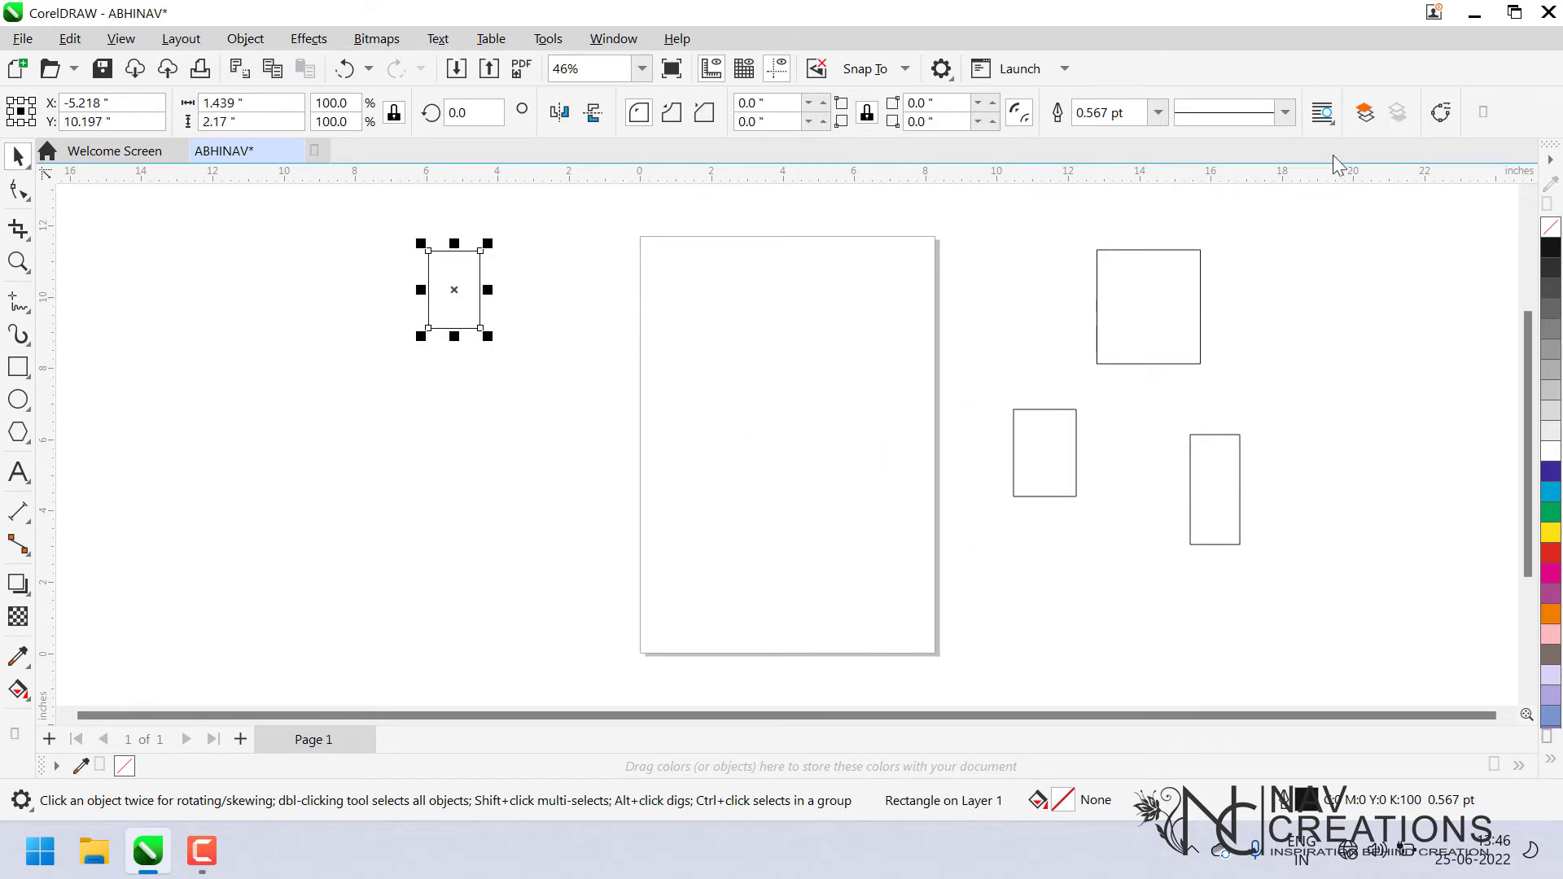
Add a paragraph text frame about 9.3 × 5.3 in left of the page with a first name and "LEARNING" in 48 pt.
click(19, 470)
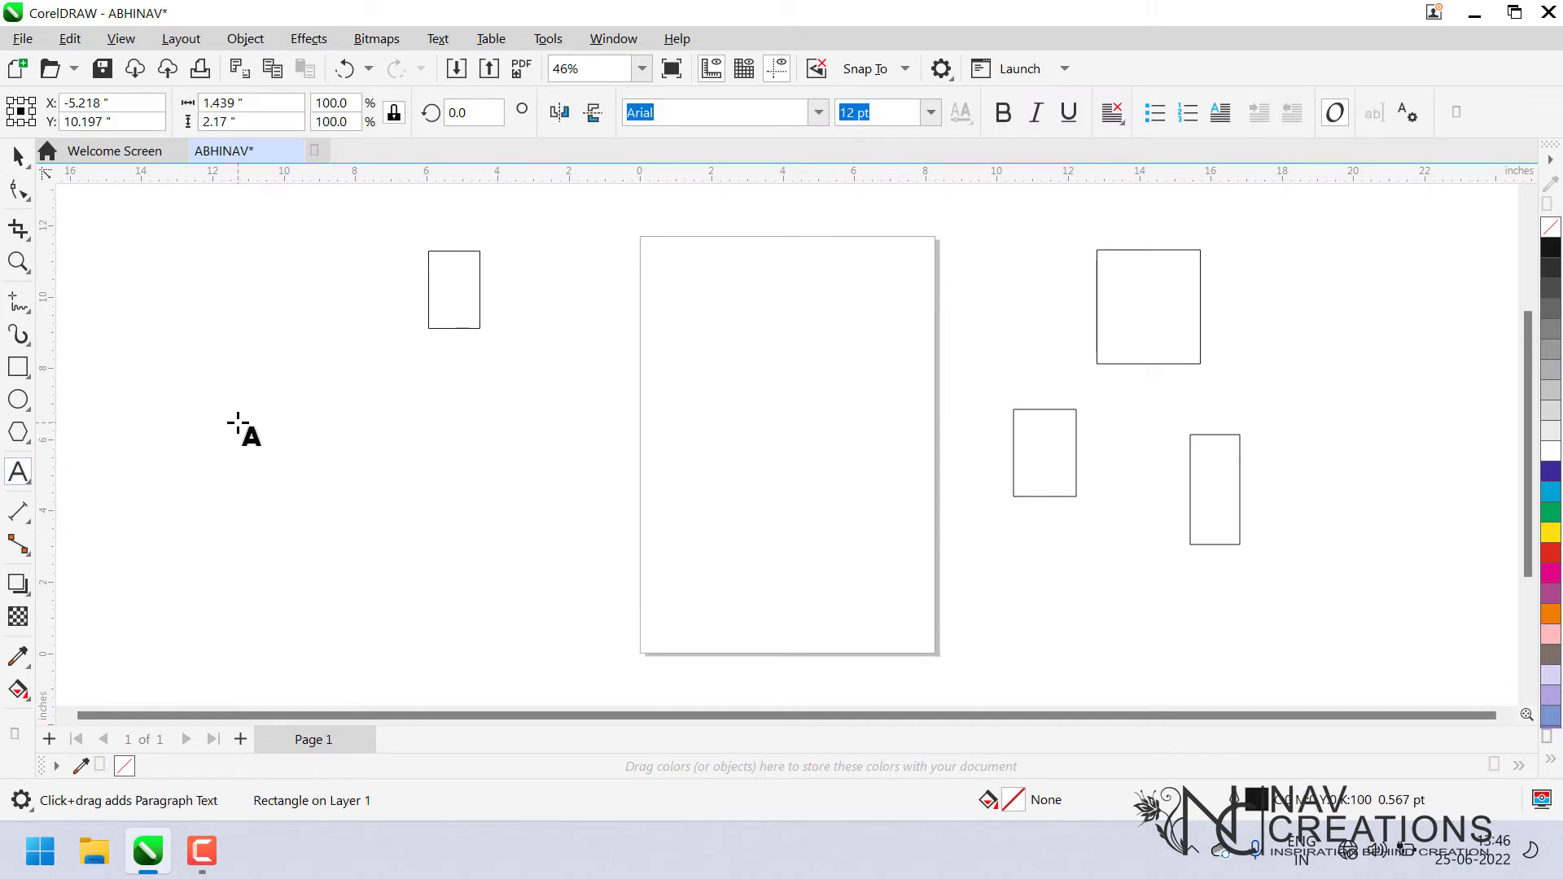
drag(169, 388, 500, 574)
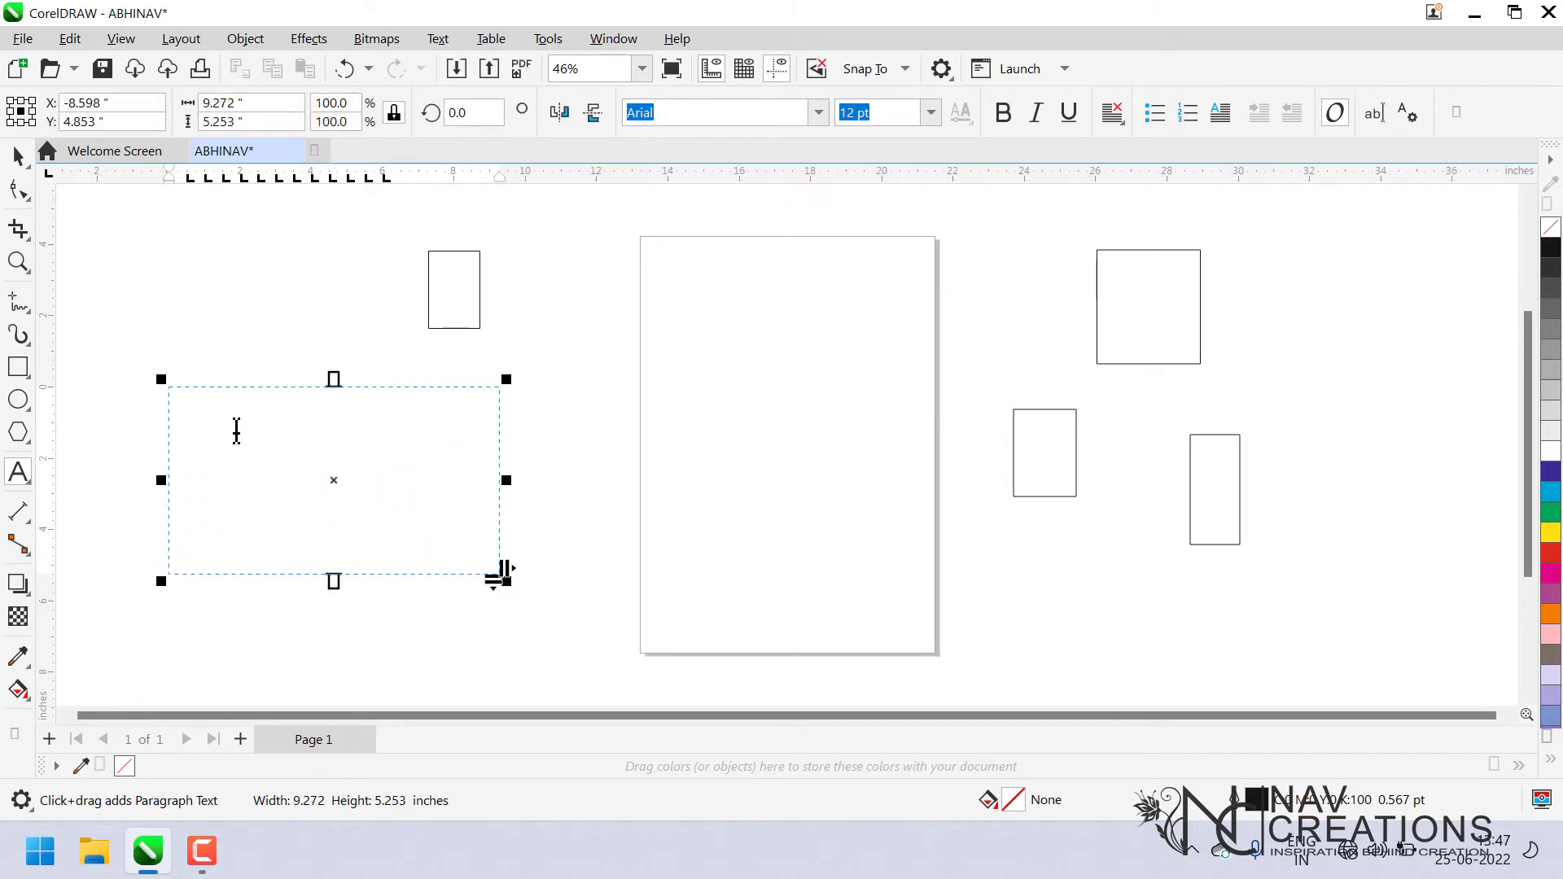
click(931, 112)
click(882, 415)
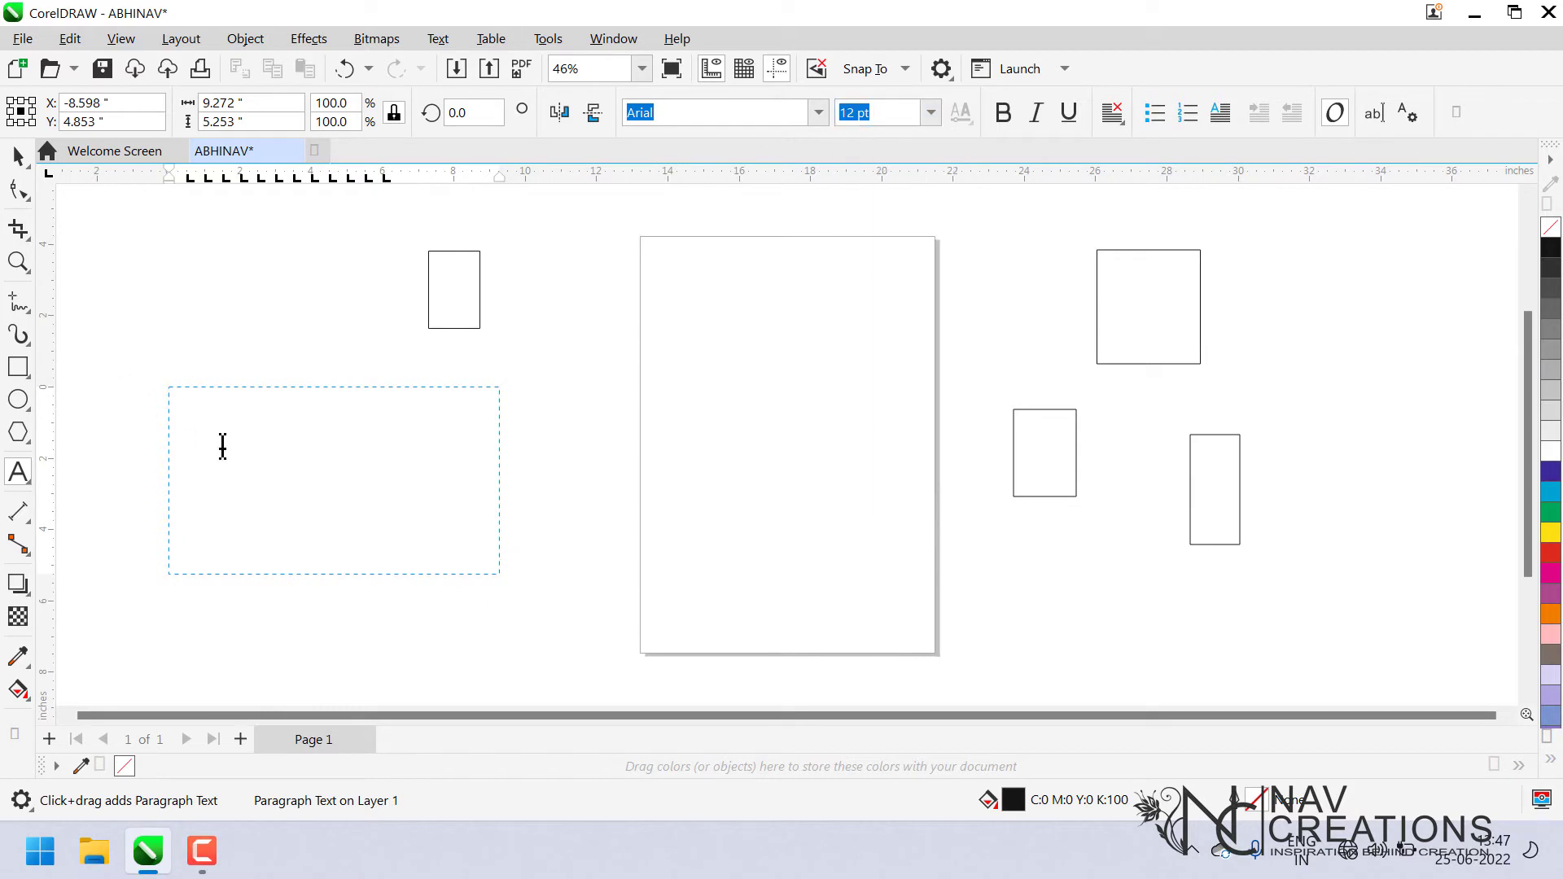
text(ABH)
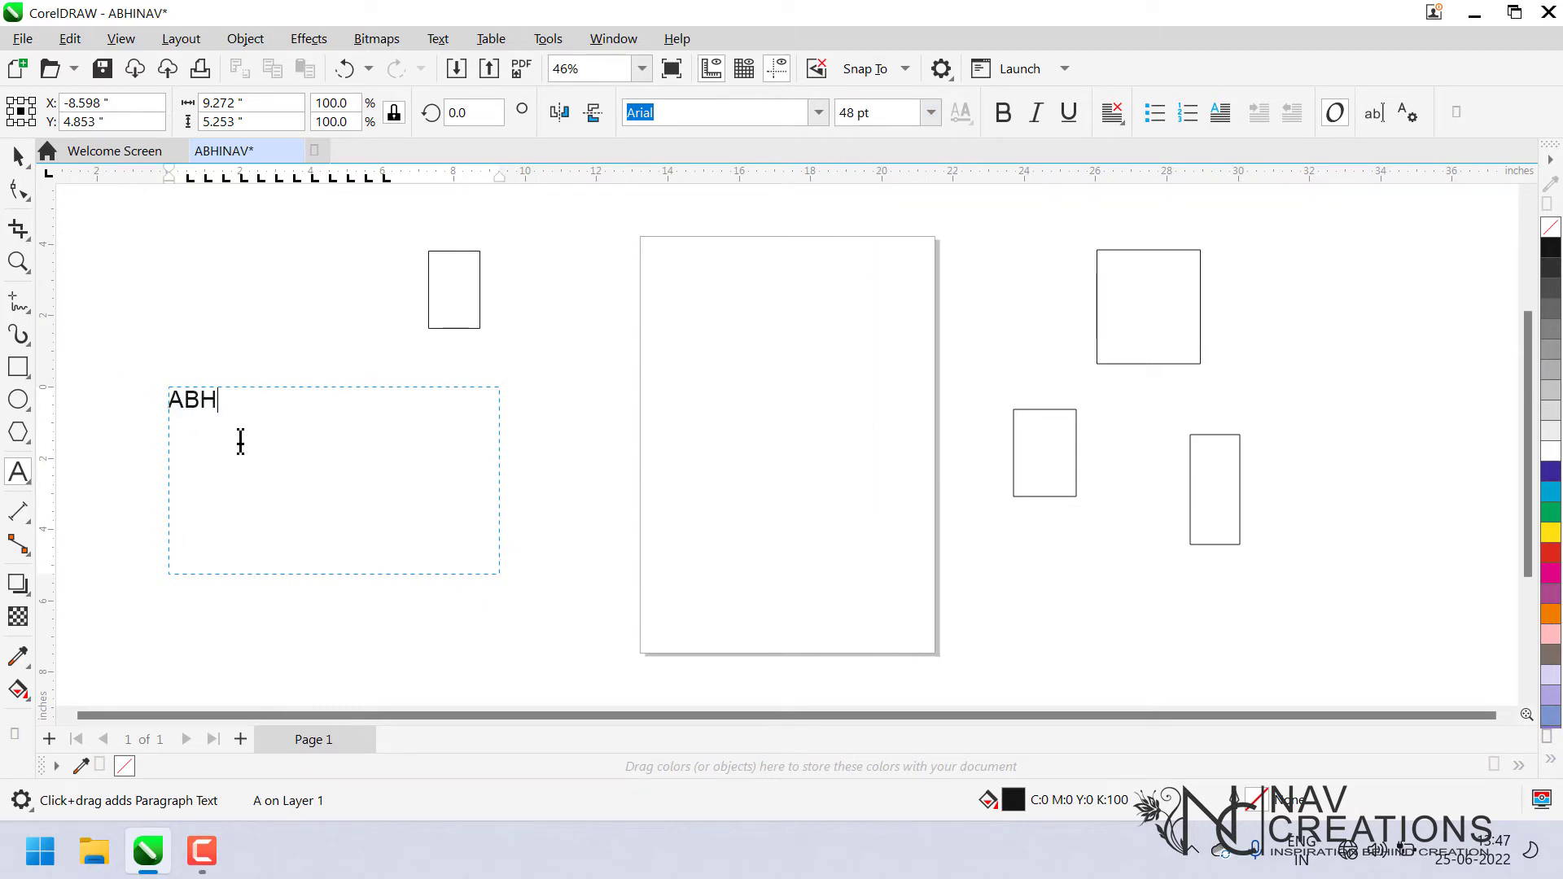
text(INAV LEARNING)
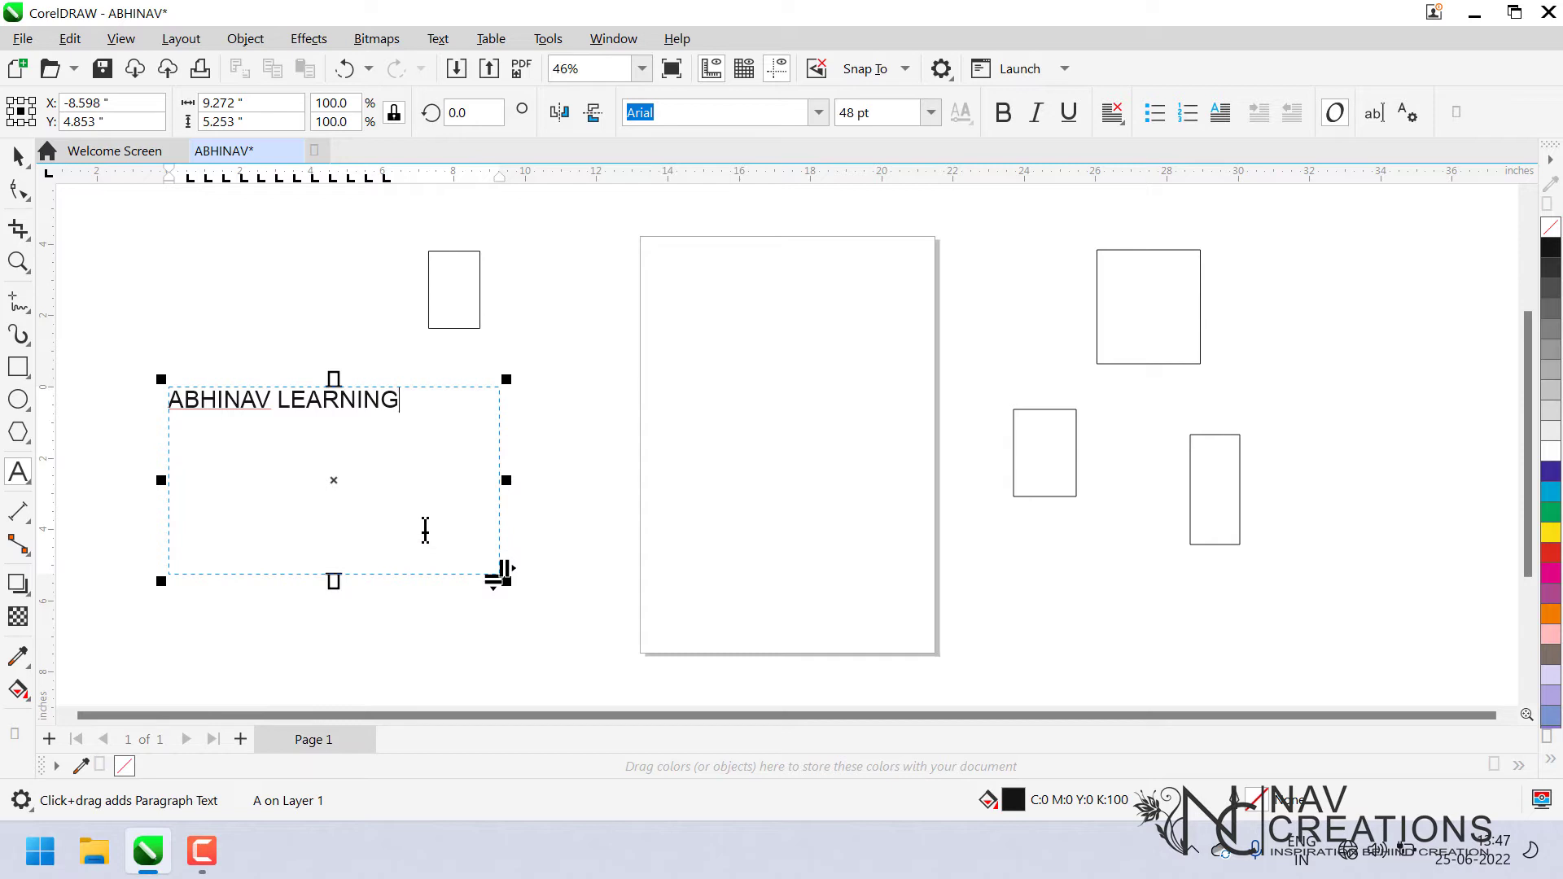
Delete all rectangles and the text frame from the document.
click(18, 156)
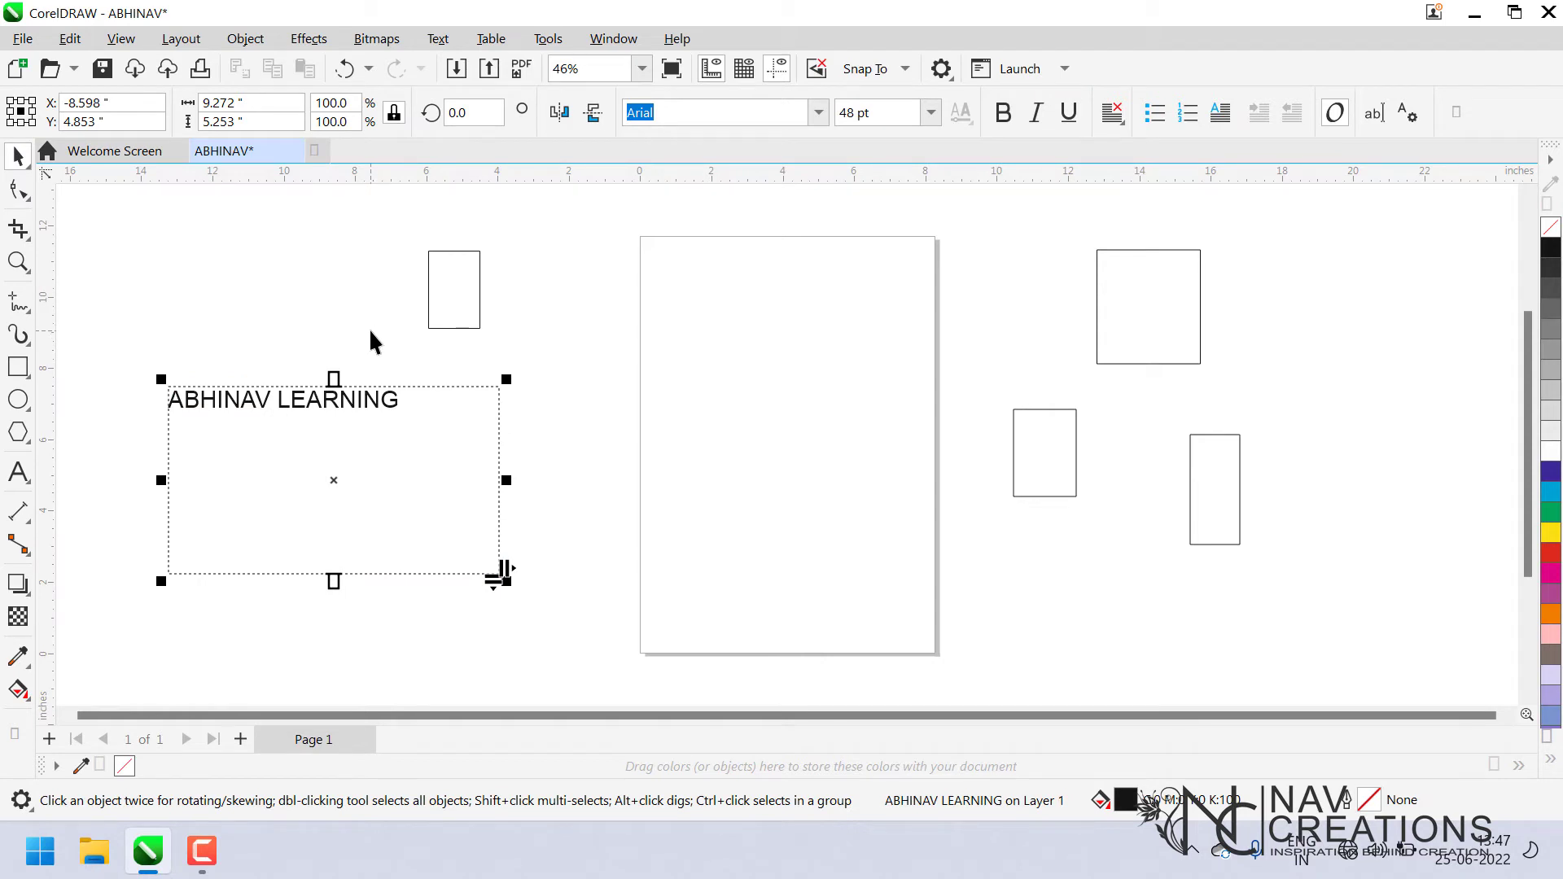
key(ctrl+a)
key(Delete)
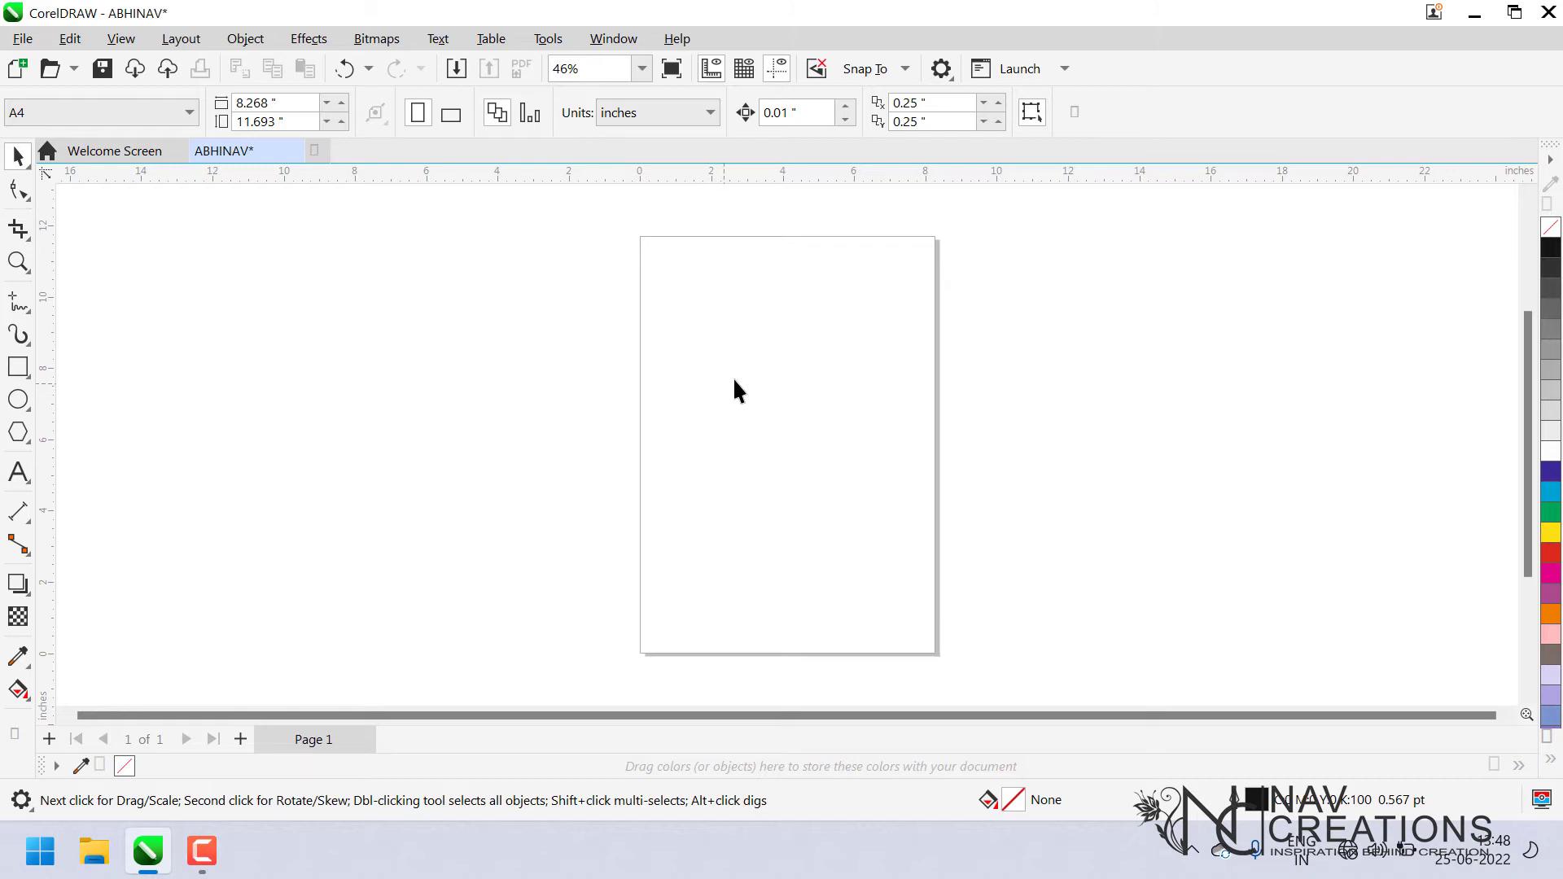
Draw a rectangle about 9.2 × 5.1 in left of the page and an ellipse across the page, and undo both shapes.
click(18, 366)
drag(246, 279, 574, 461)
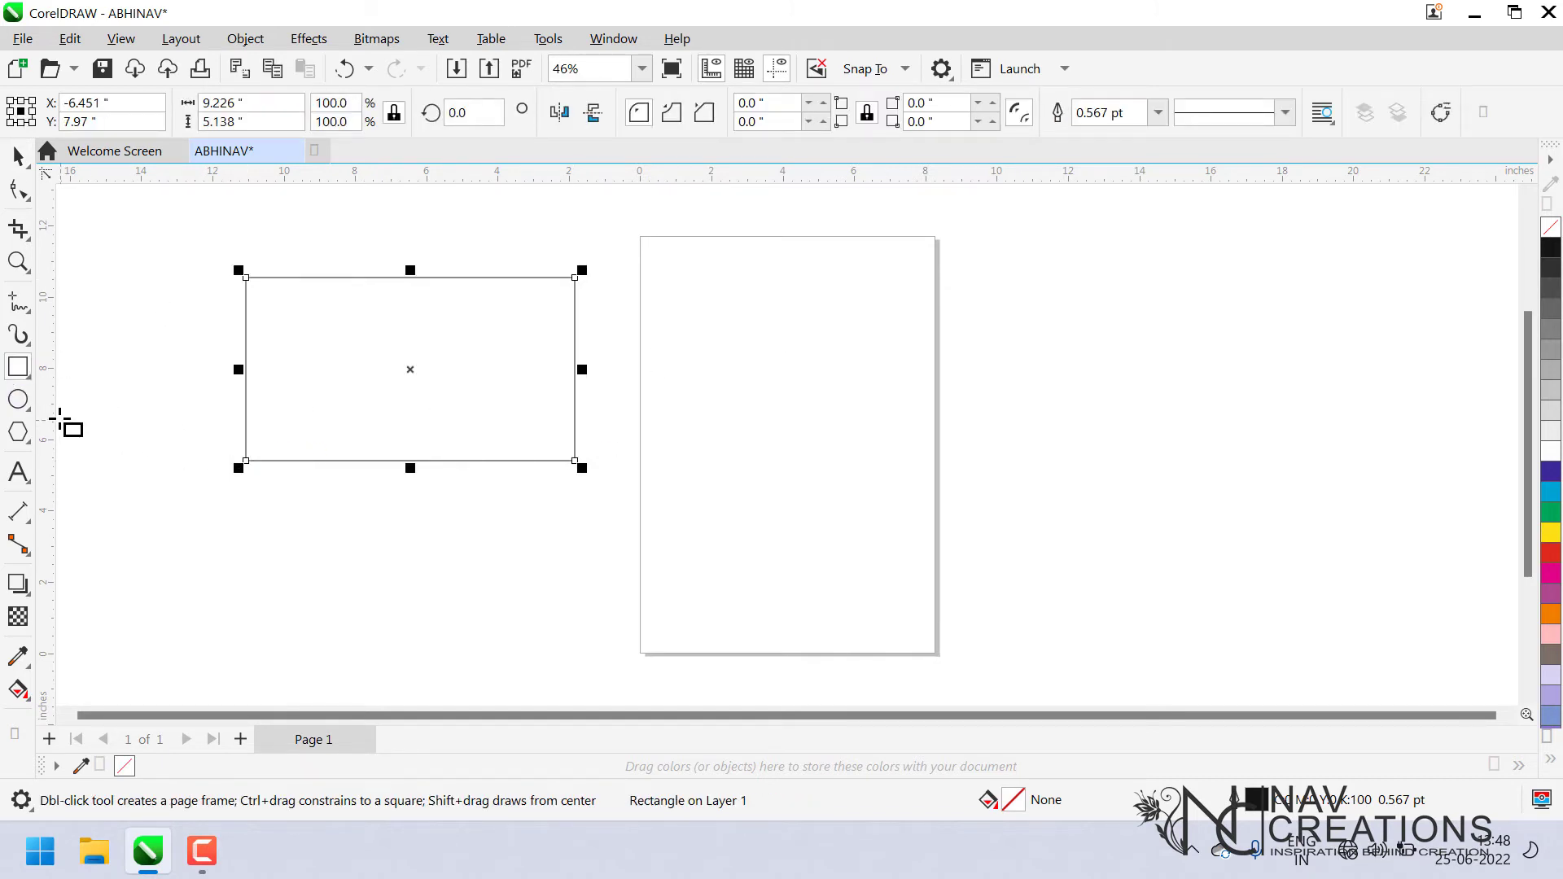
click(18, 399)
drag(618, 306, 1000, 631)
key(ctrl+z)
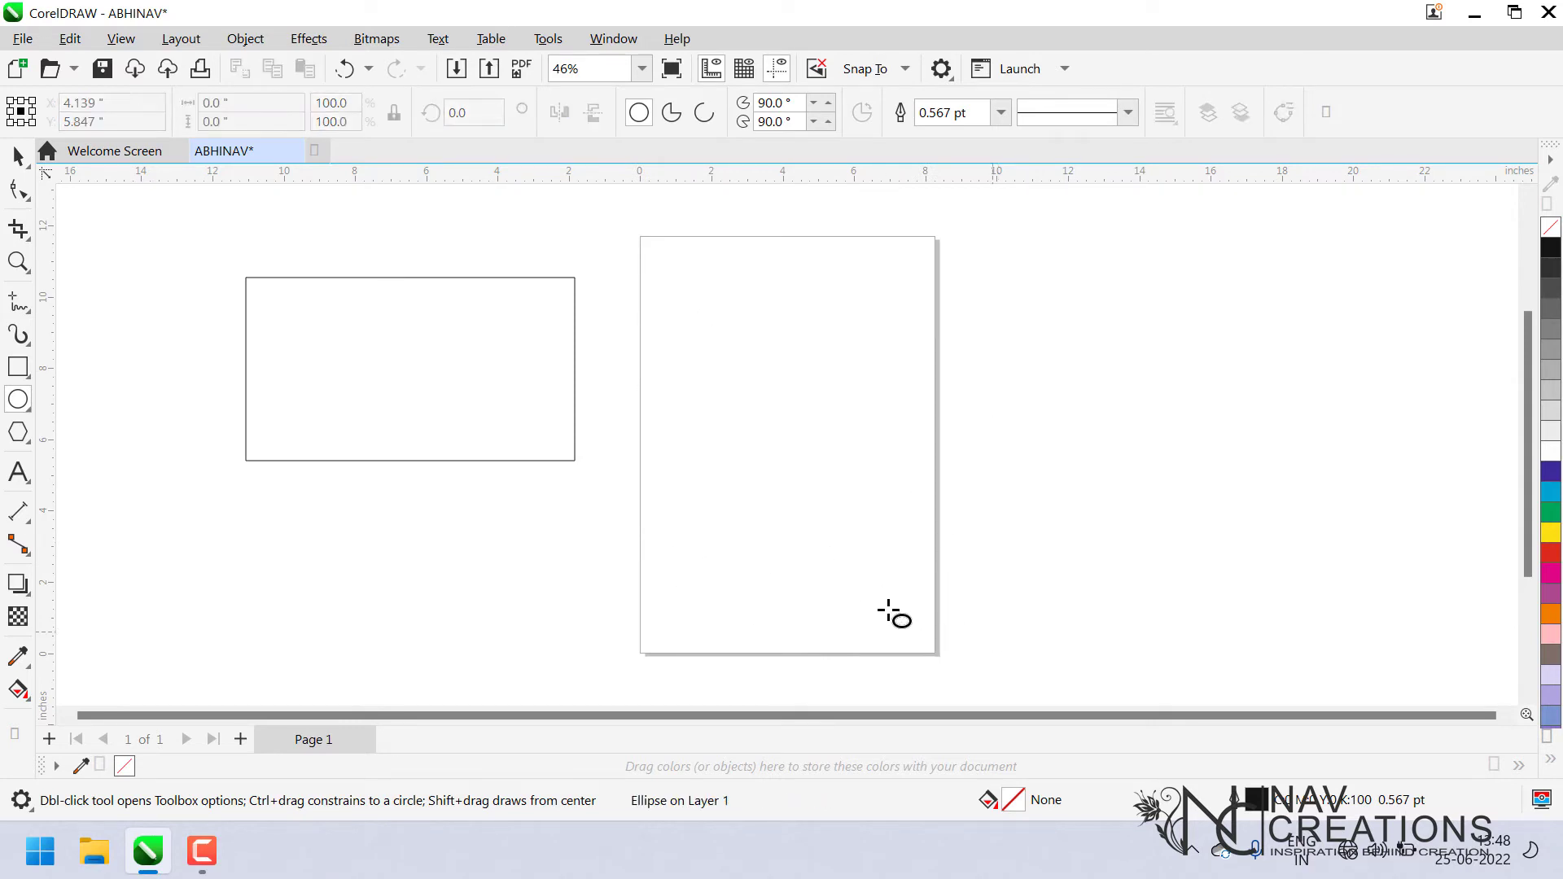
key(ctrl+z)
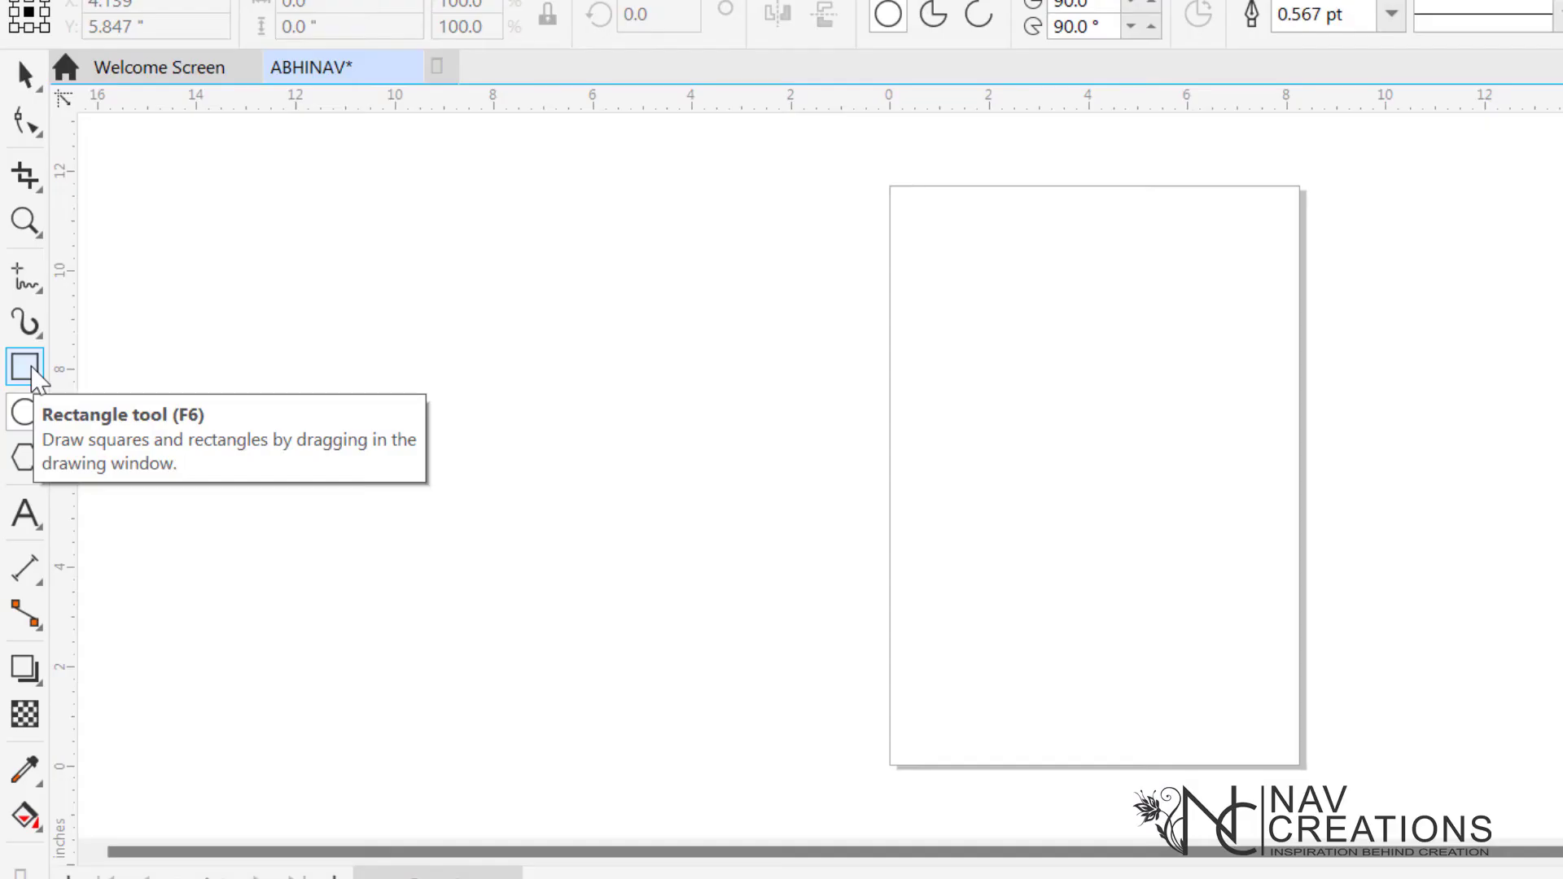
Draw a rectangle about 6.7 × 7.8 in inside the lower part of the page.
key(F7)
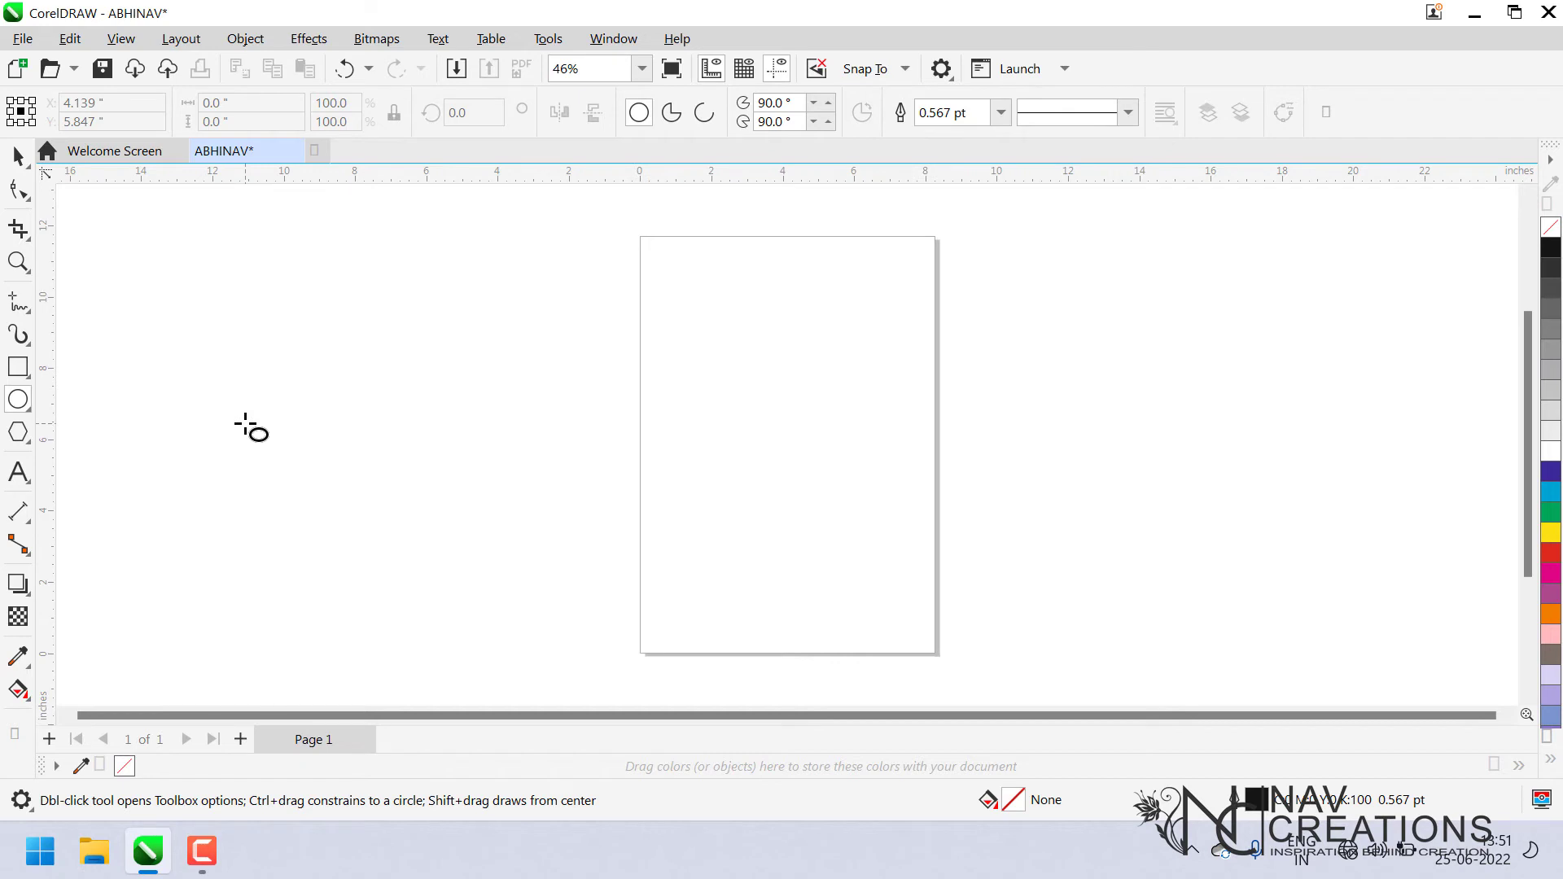
key(F6)
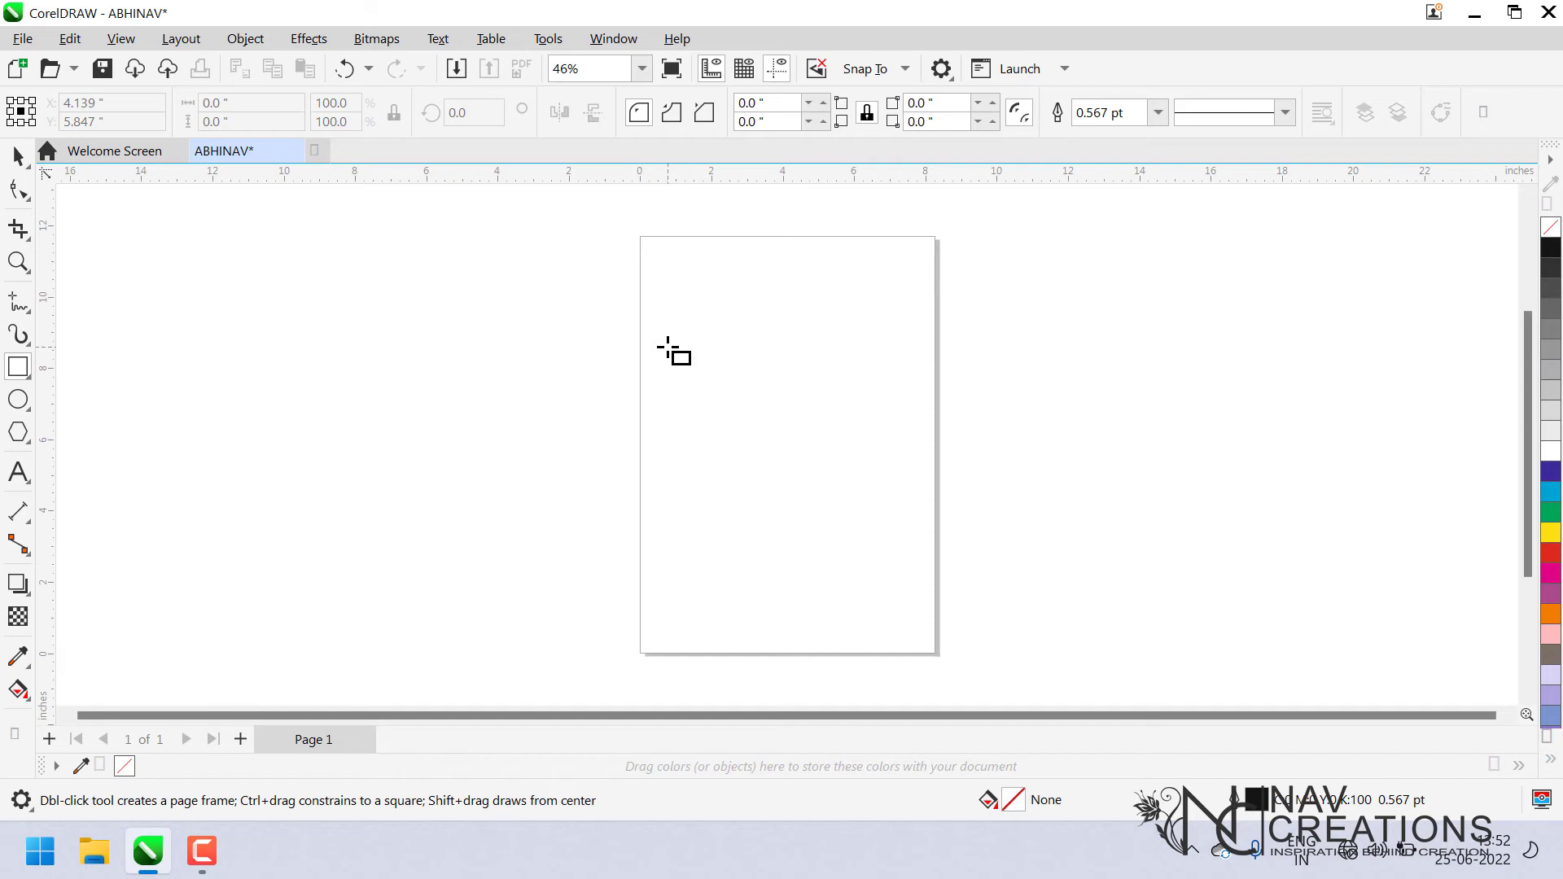
drag(668, 348, 755, 413)
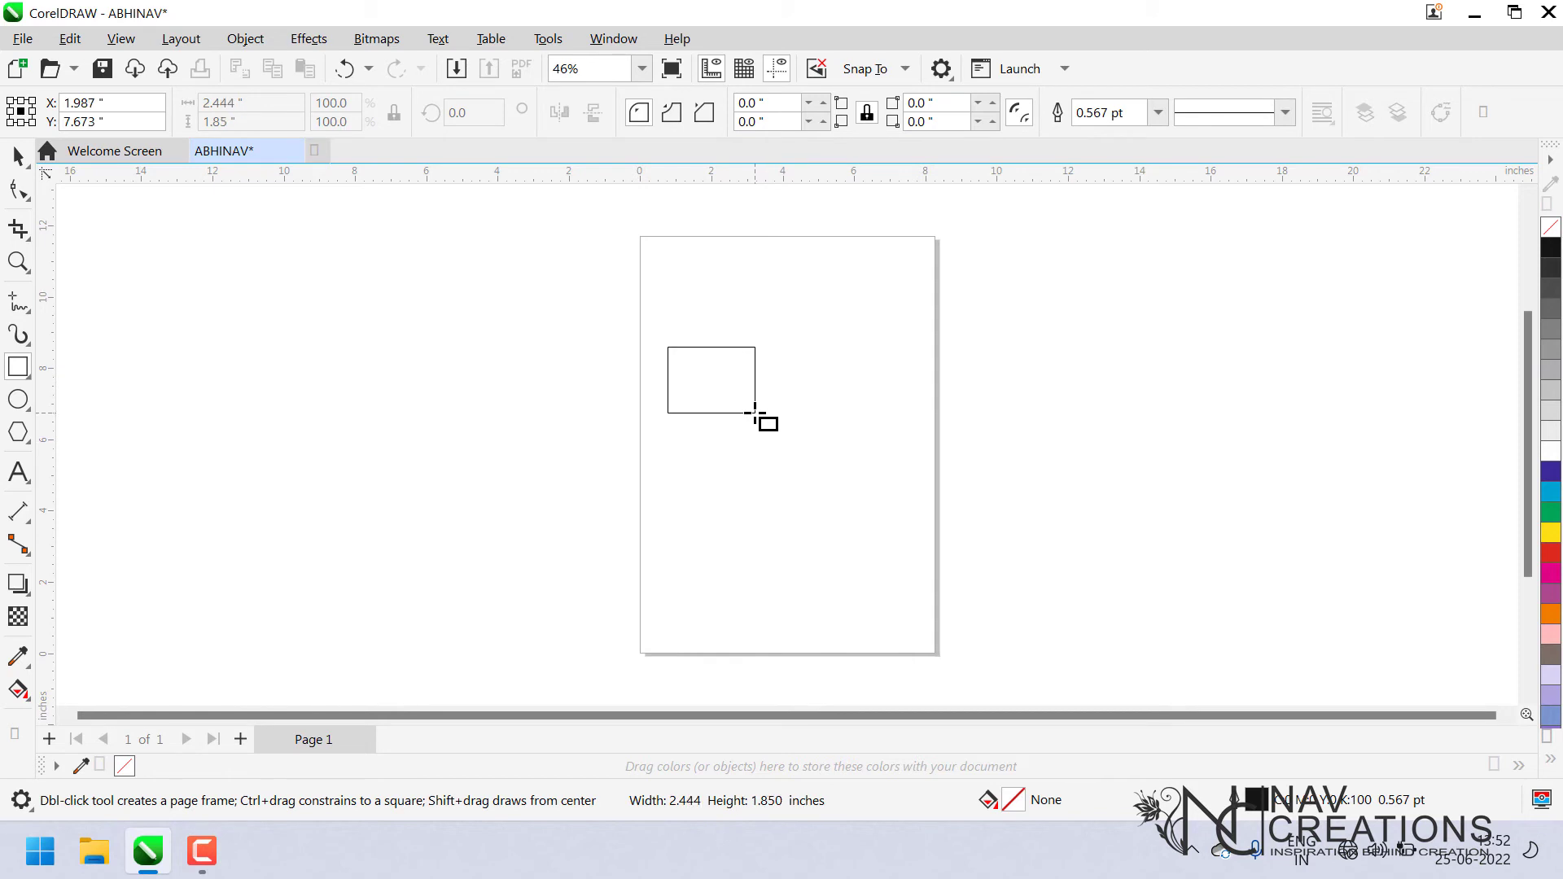
drag(756, 413, 863, 539)
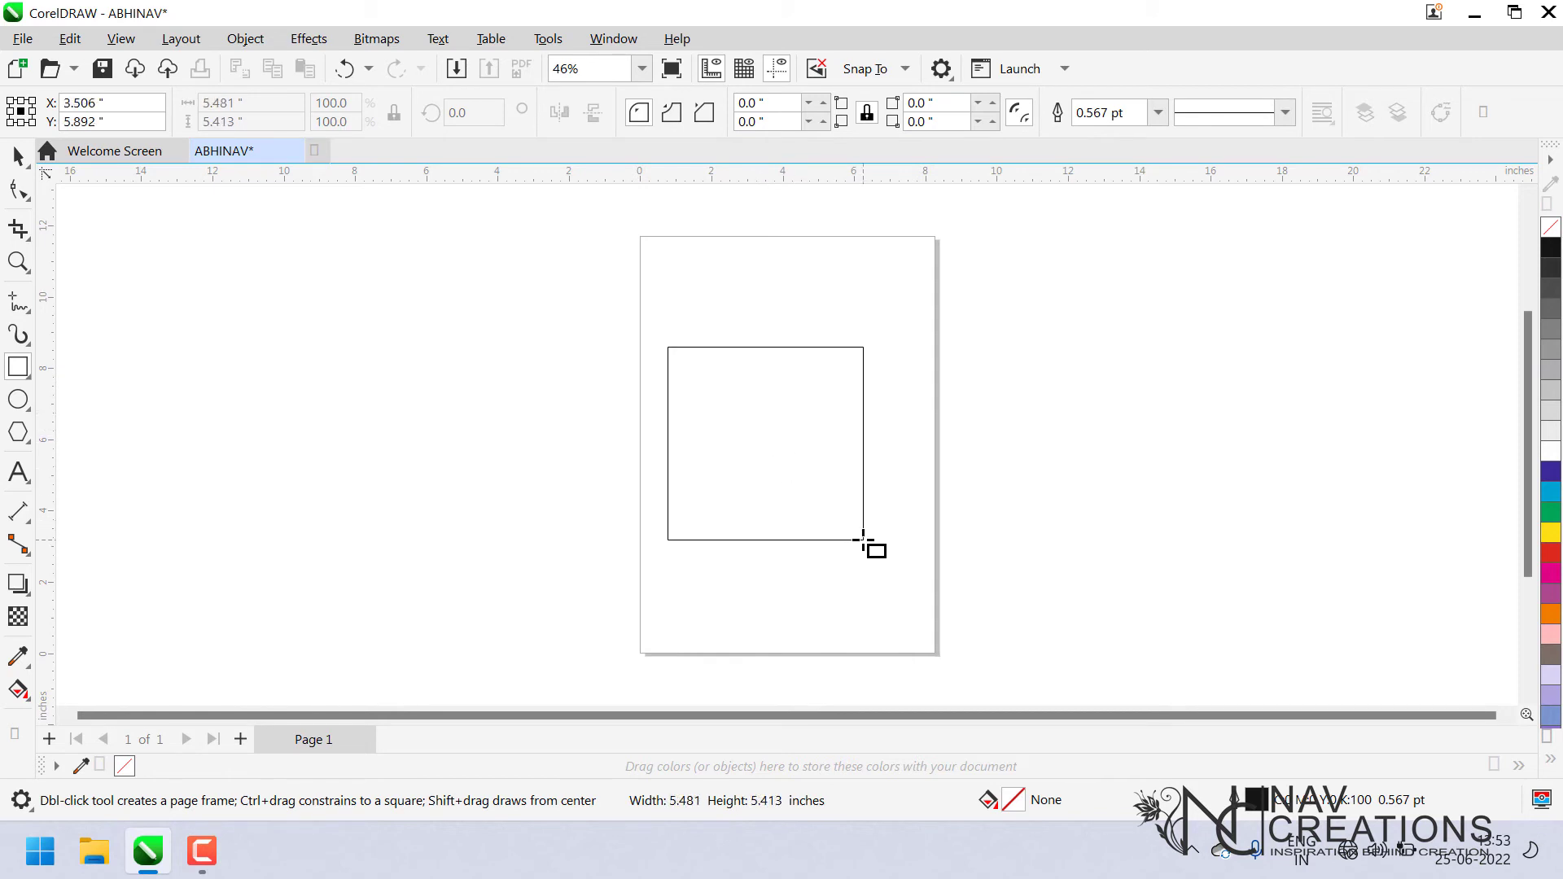
mouse_move(864, 540)
mouse_down()
mouse_move(904, 571)
mouse_move(939, 649)
mouse_move(852, 615)
mouse_move(725, 617)
mouse_move(716, 391)
mouse_move(998, 568)
mouse_move(1044, 653)
mouse_move(867, 548)
mouse_move(769, 399)
mouse_move(674, 424)
mouse_move(816, 477)
mouse_move(908, 625)
mouse_up()
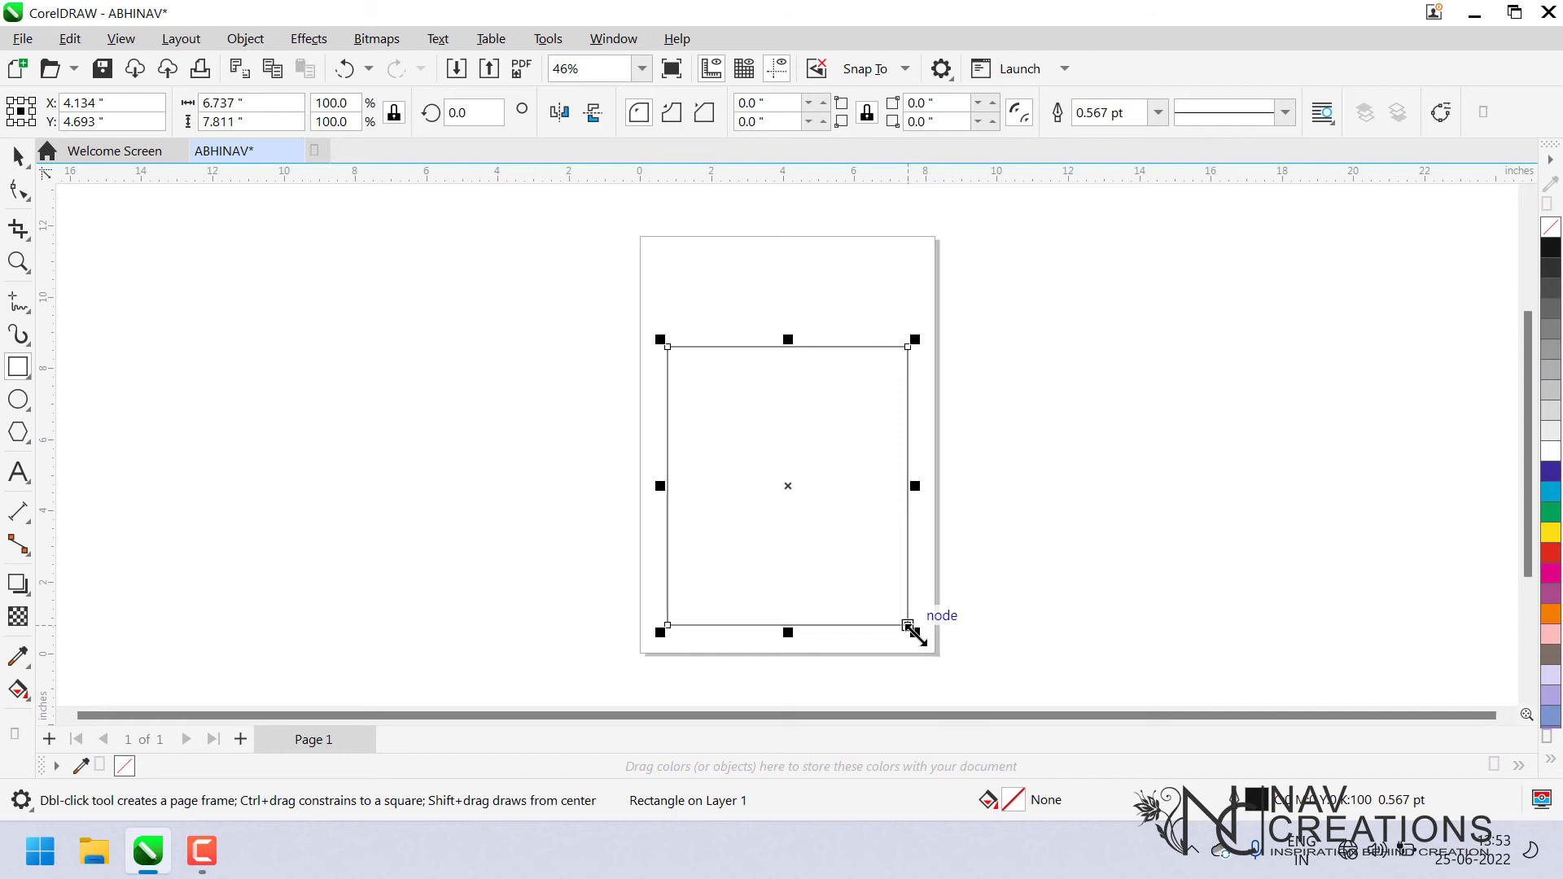
Scale the rectangle down proportionally to about 3.1 × 3.6 in, and stretch it to about 6.6 in wide and 5.7 in high.
click(909, 626)
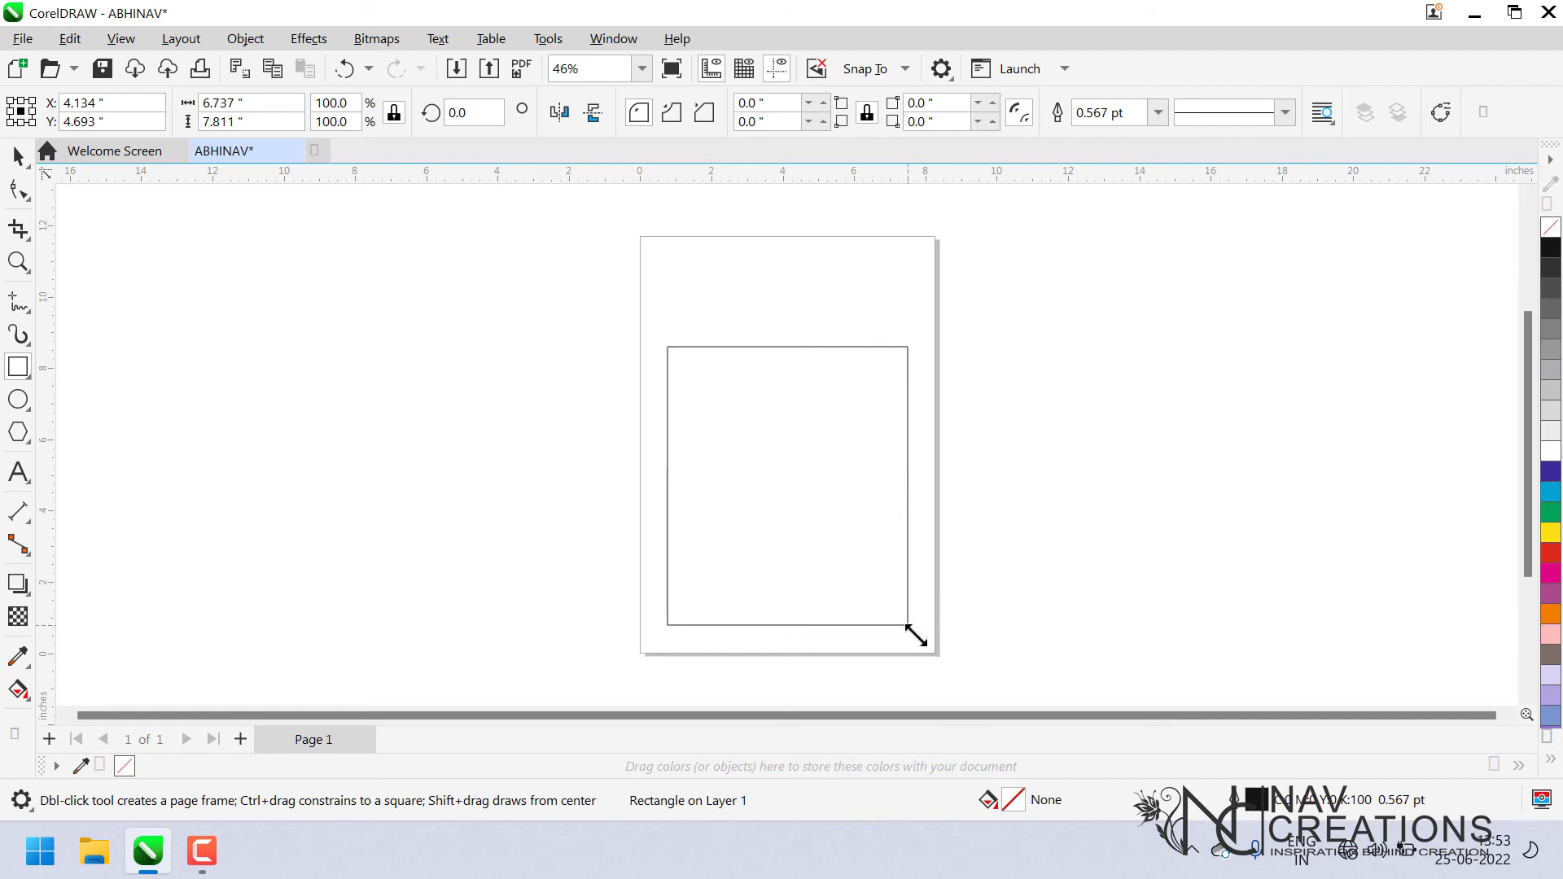
drag(915, 635, 793, 307)
scroll(806, 450, up, 1)
scroll(806, 450, down, 2)
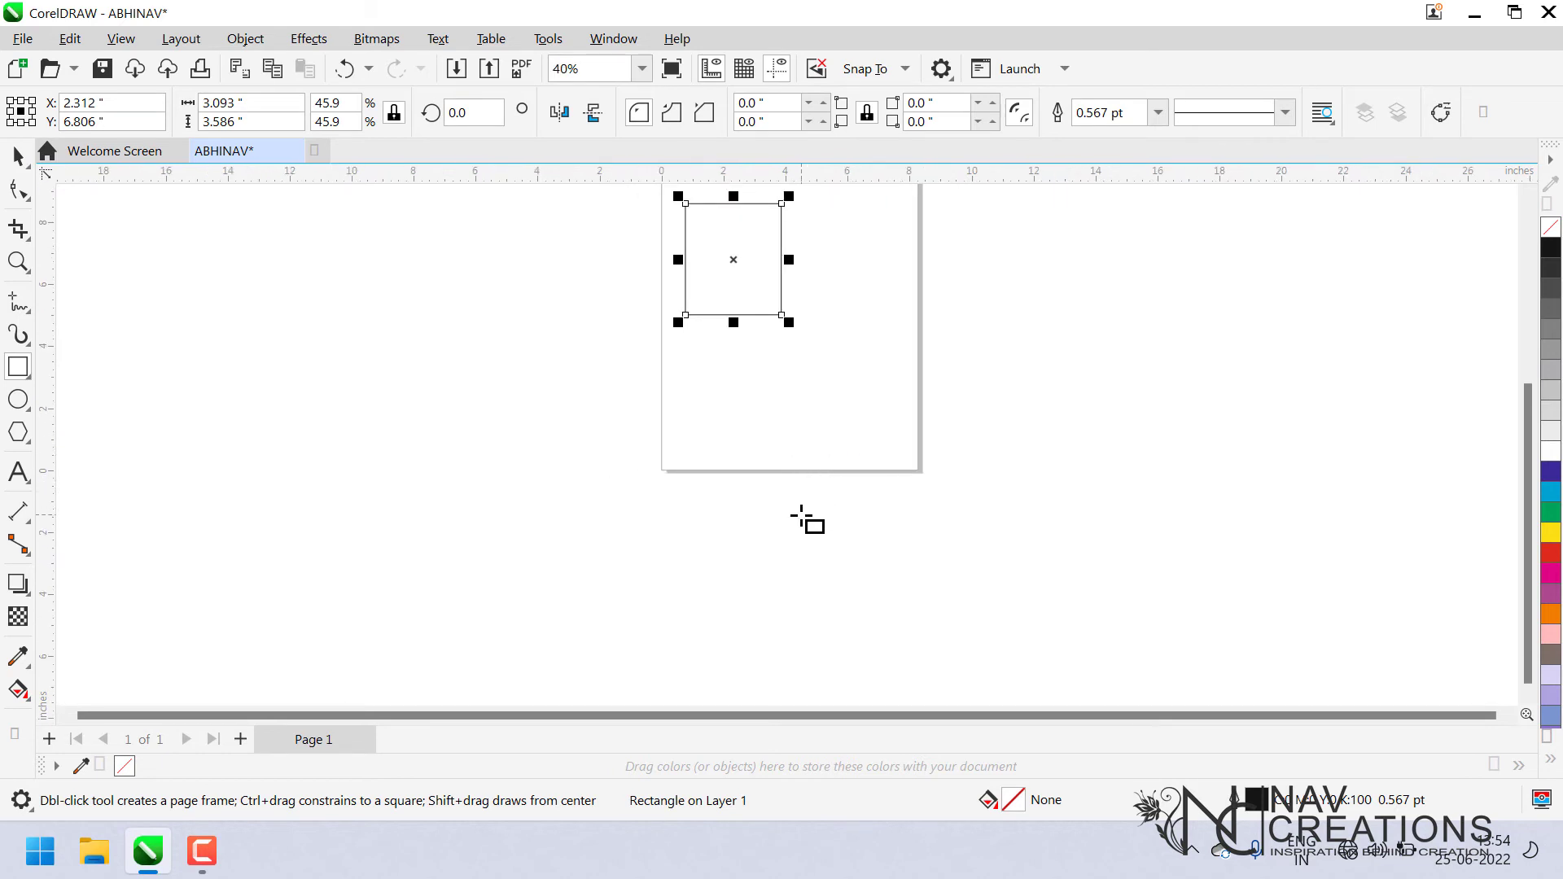
scroll(806, 517, up, 1)
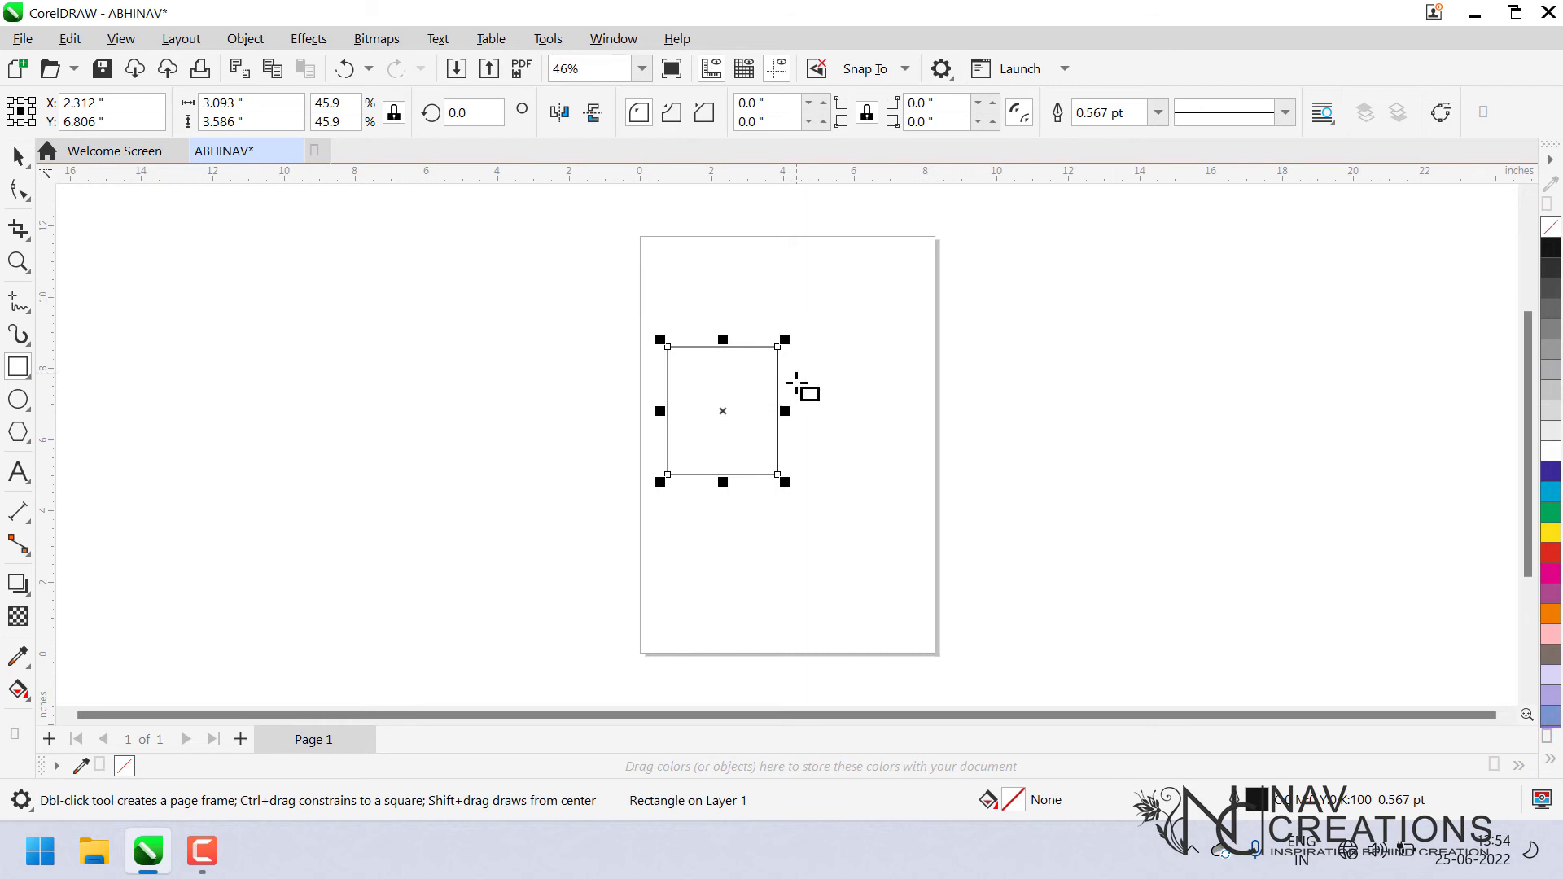
drag(785, 412, 903, 459)
drag(785, 481, 783, 550)
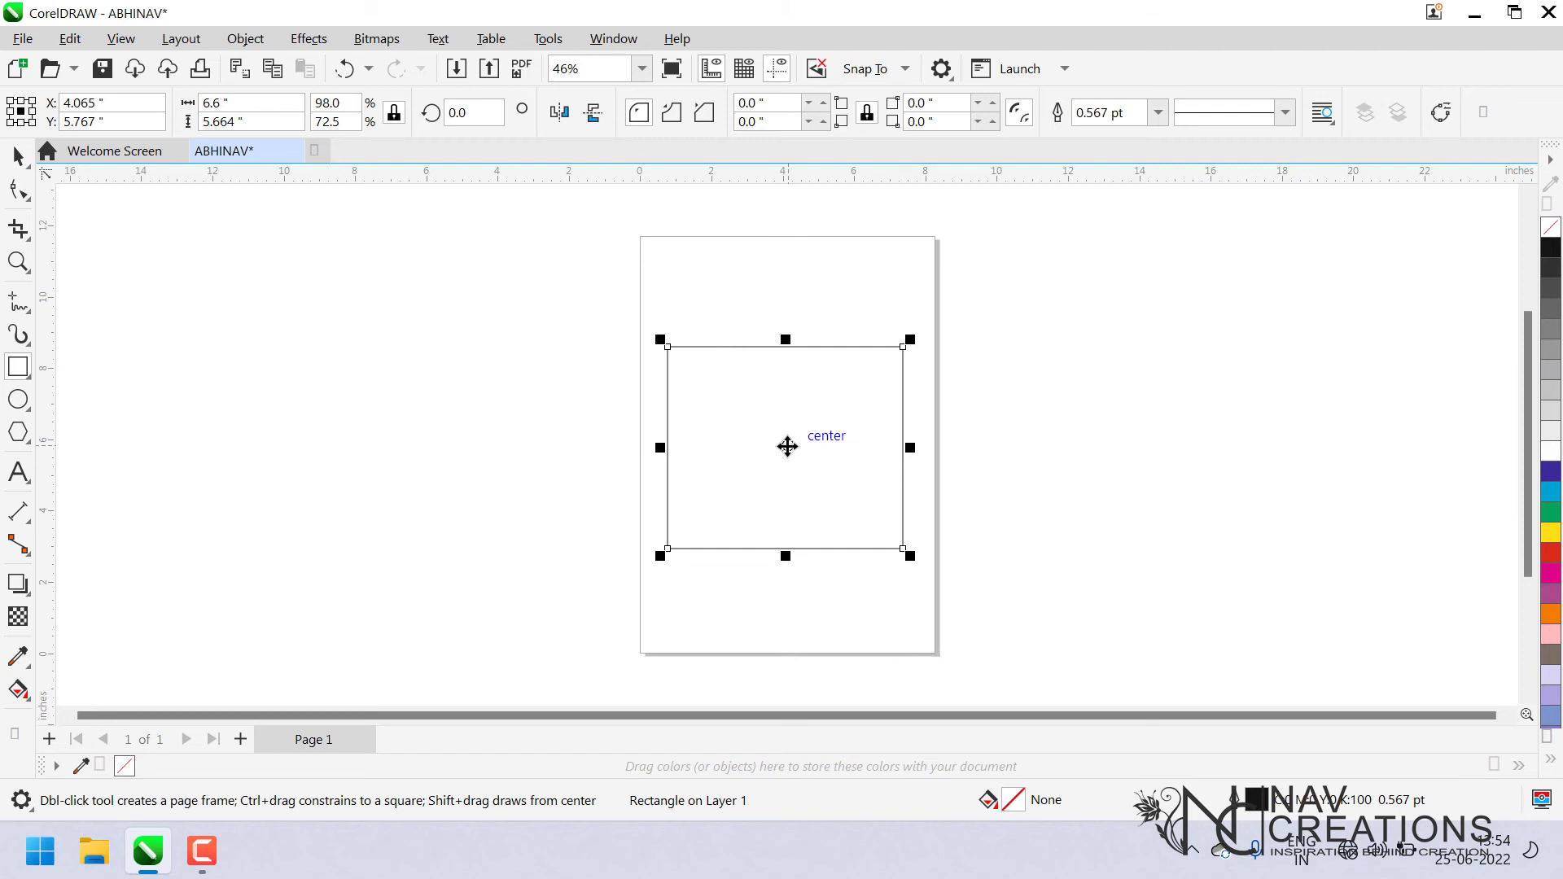
Move the rectangle outside the page and back onto its upper half, centred at about X 4.49 in, Y 7.98 in.
drag(787, 446, 1061, 338)
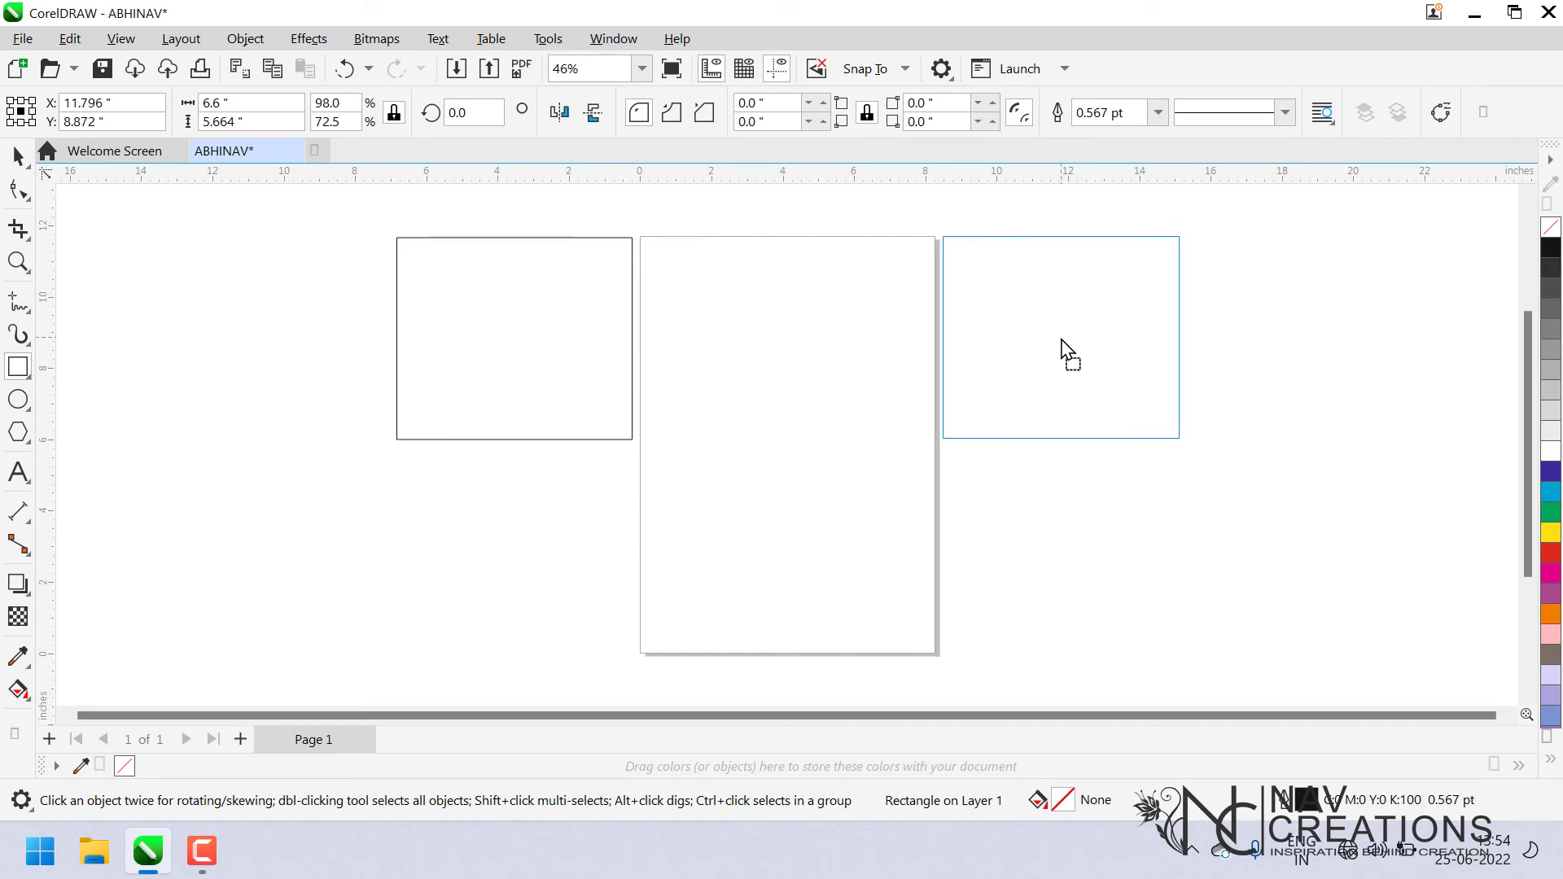
mouse_move(1061, 340)
mouse_down()
mouse_move(646, 530)
mouse_move(509, 565)
mouse_move(505, 551)
mouse_move(822, 374)
mouse_move(1015, 317)
mouse_move(1082, 349)
mouse_move(1063, 348)
mouse_up()
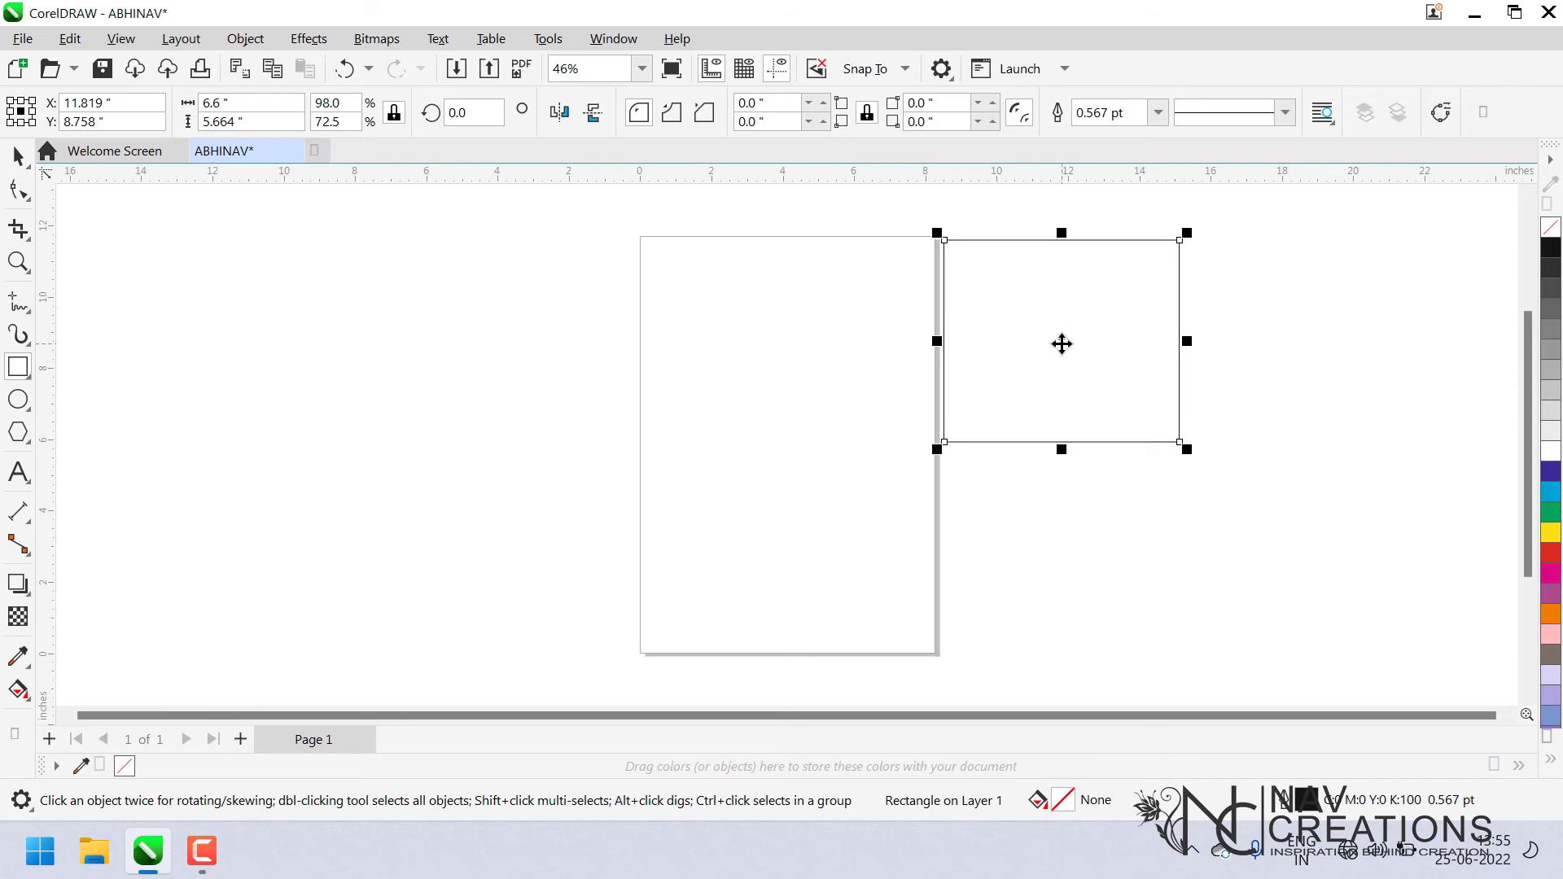
drag(1062, 343, 795, 352)
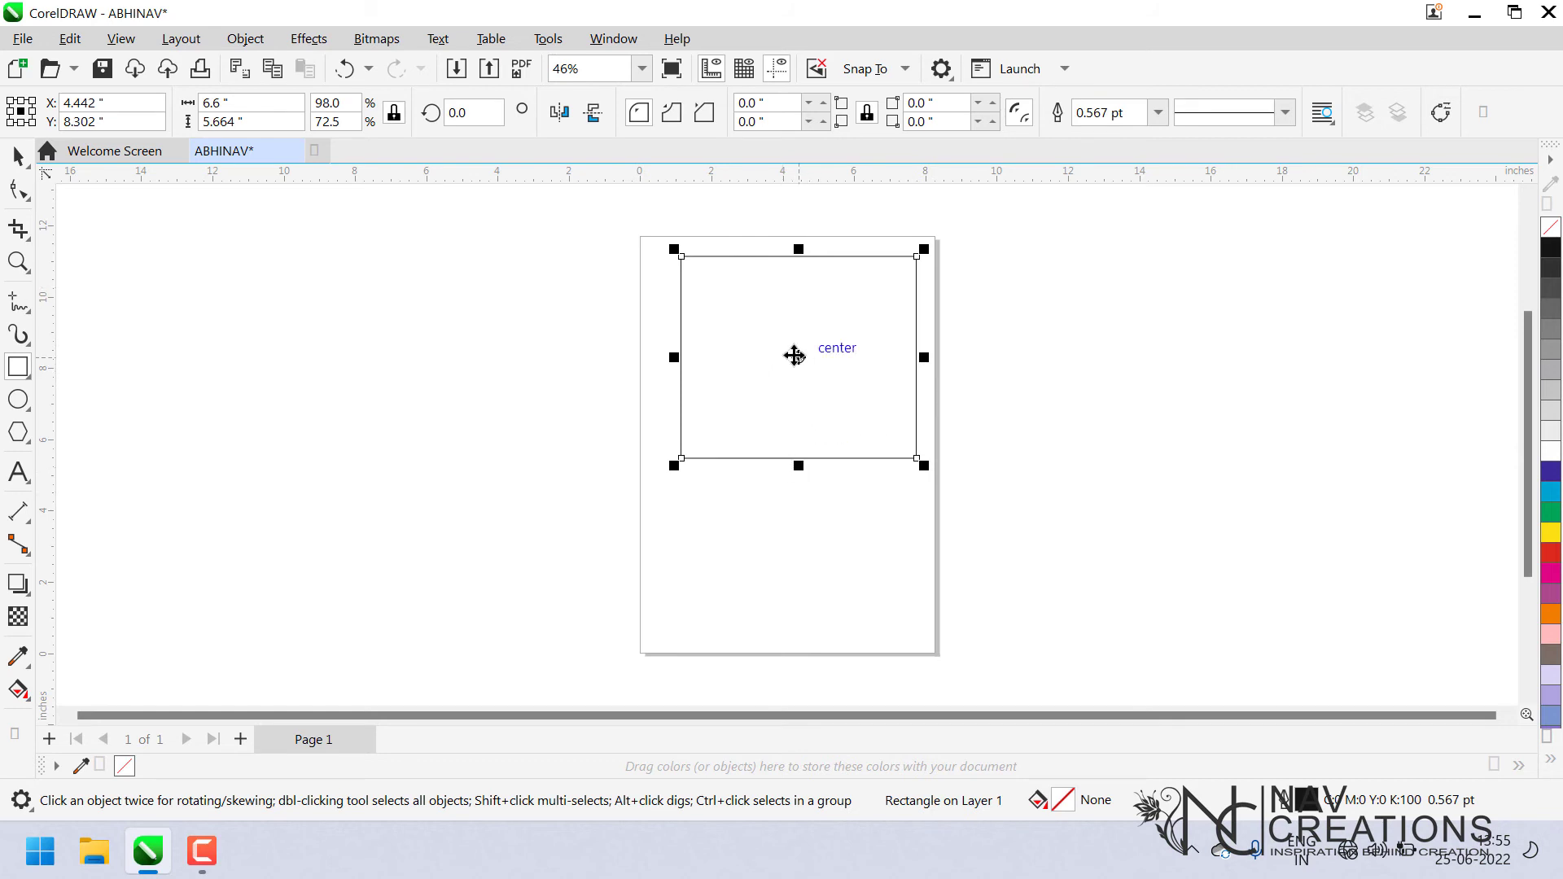
mouse_move(796, 356)
mouse_down()
mouse_move(809, 371)
mouse_move(1072, 349)
mouse_move(980, 418)
mouse_move(468, 366)
mouse_move(1033, 408)
mouse_move(750, 363)
mouse_move(792, 390)
mouse_move(801, 374)
mouse_up()
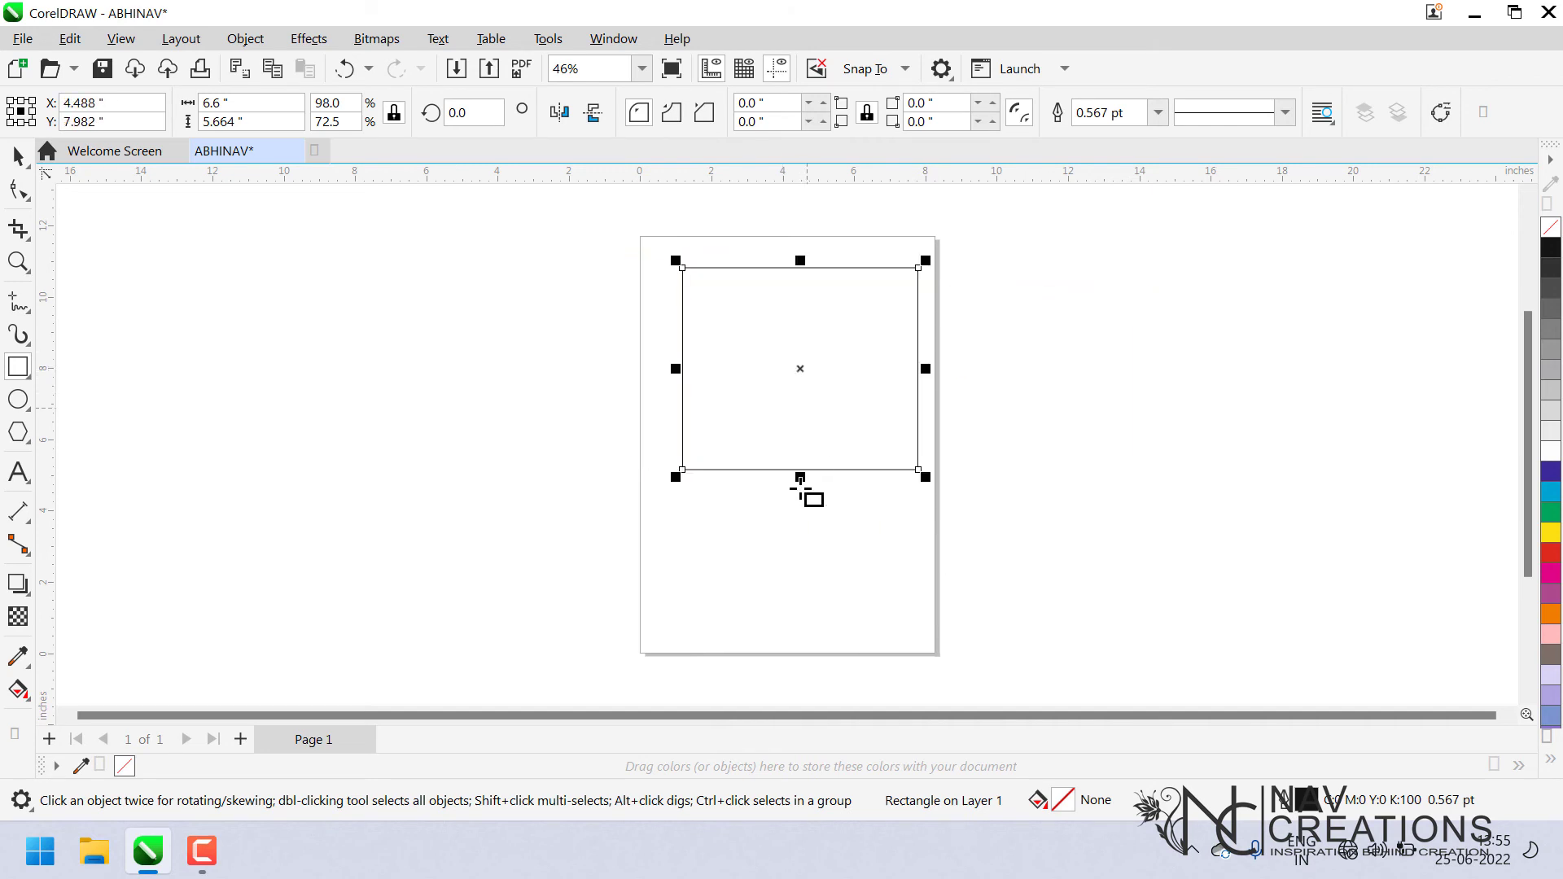
Rotate the rectangle clockwise around its centre to an angle of about 317.3°.
click(804, 366)
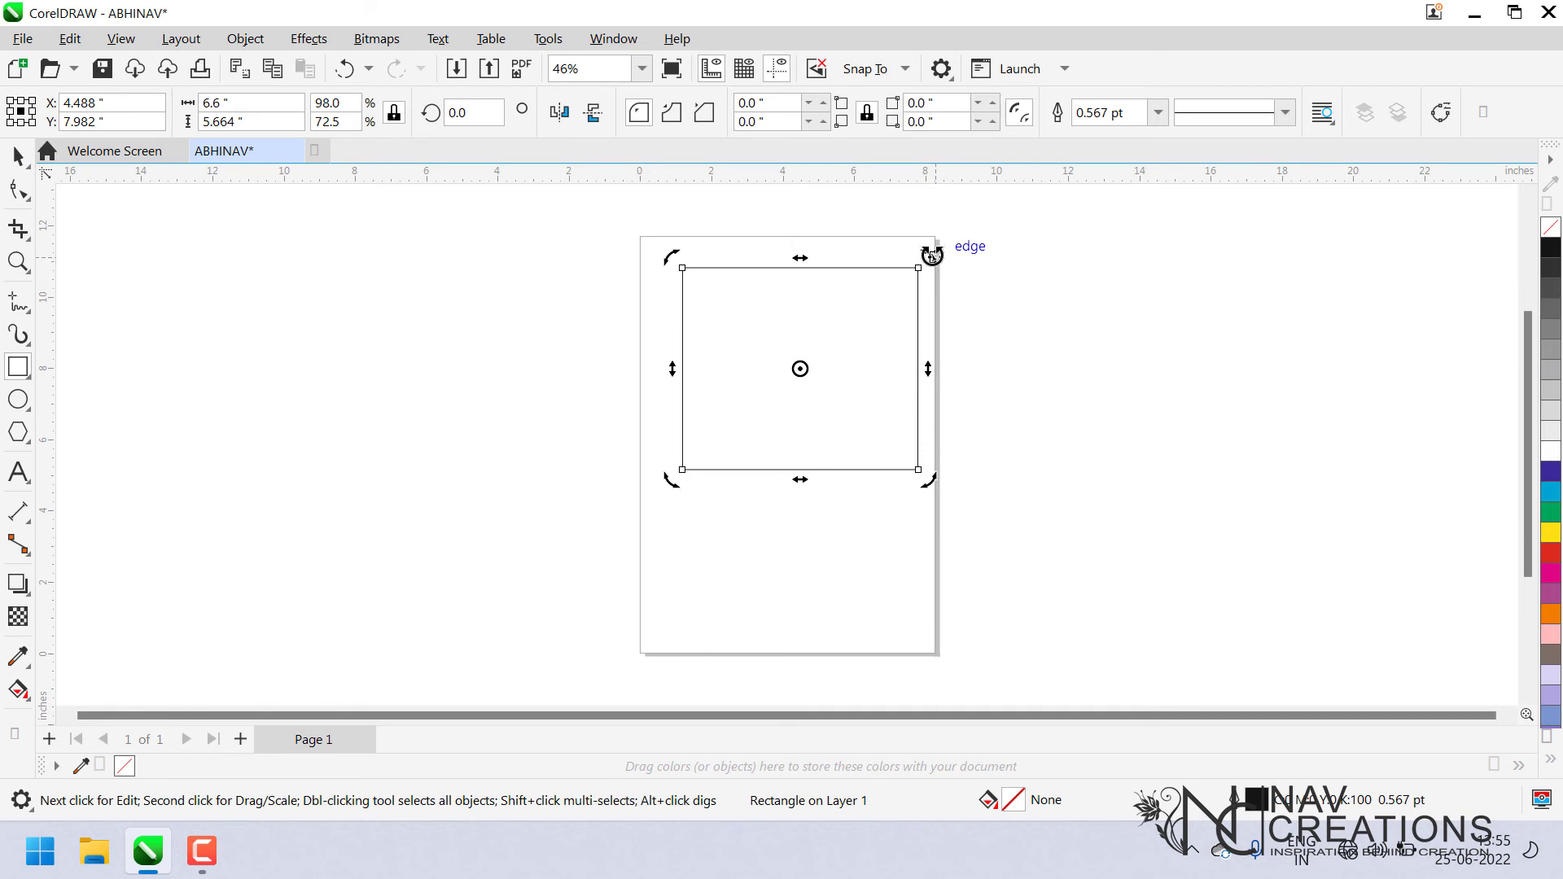
drag(933, 255, 989, 373)
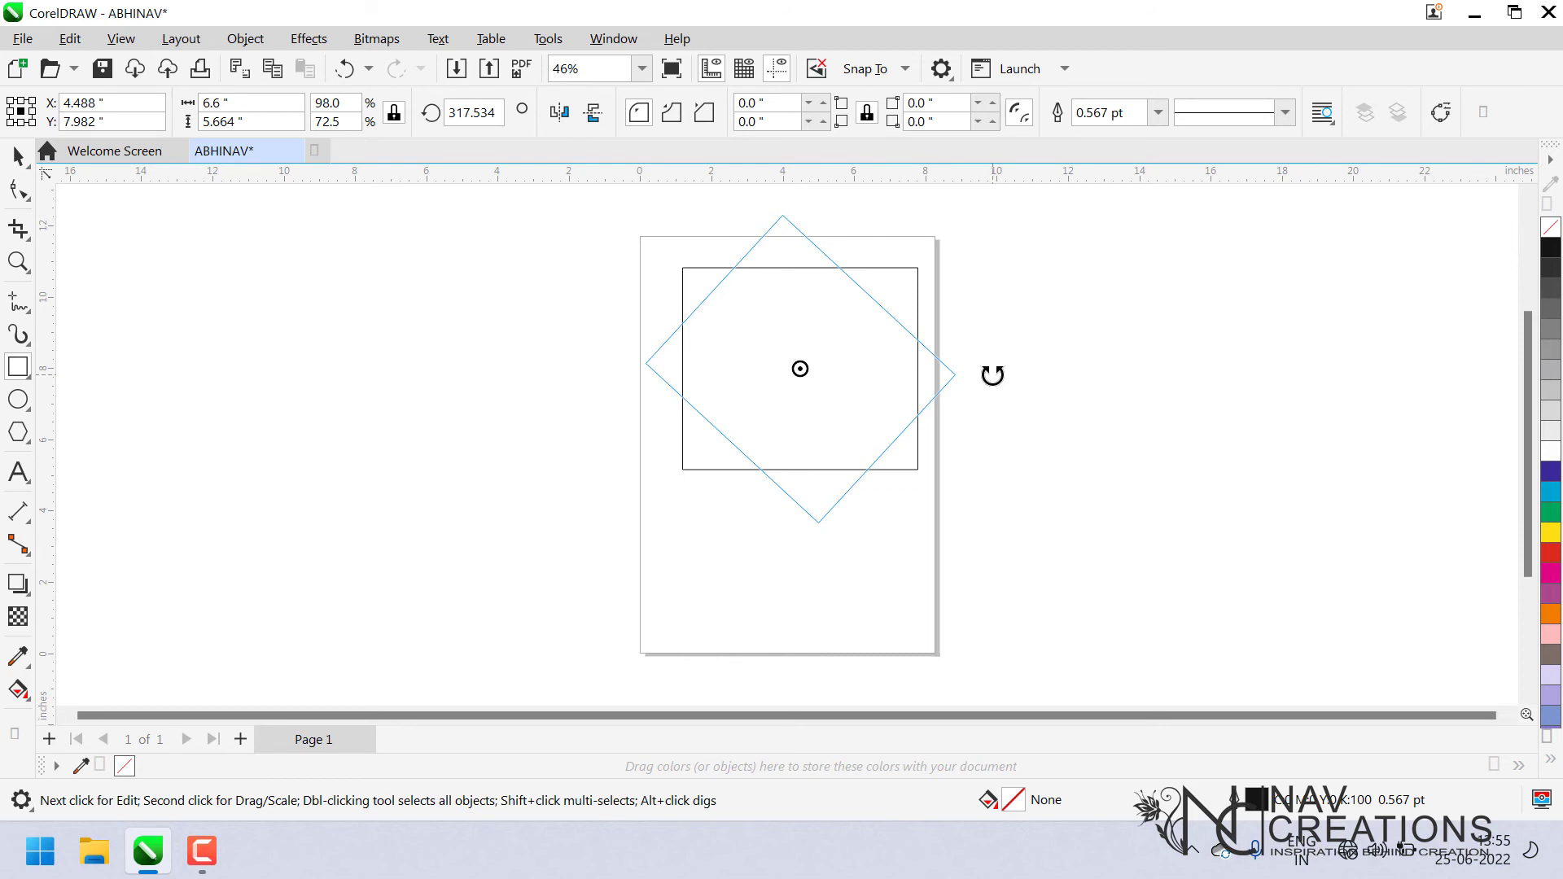
drag(991, 375, 993, 374)
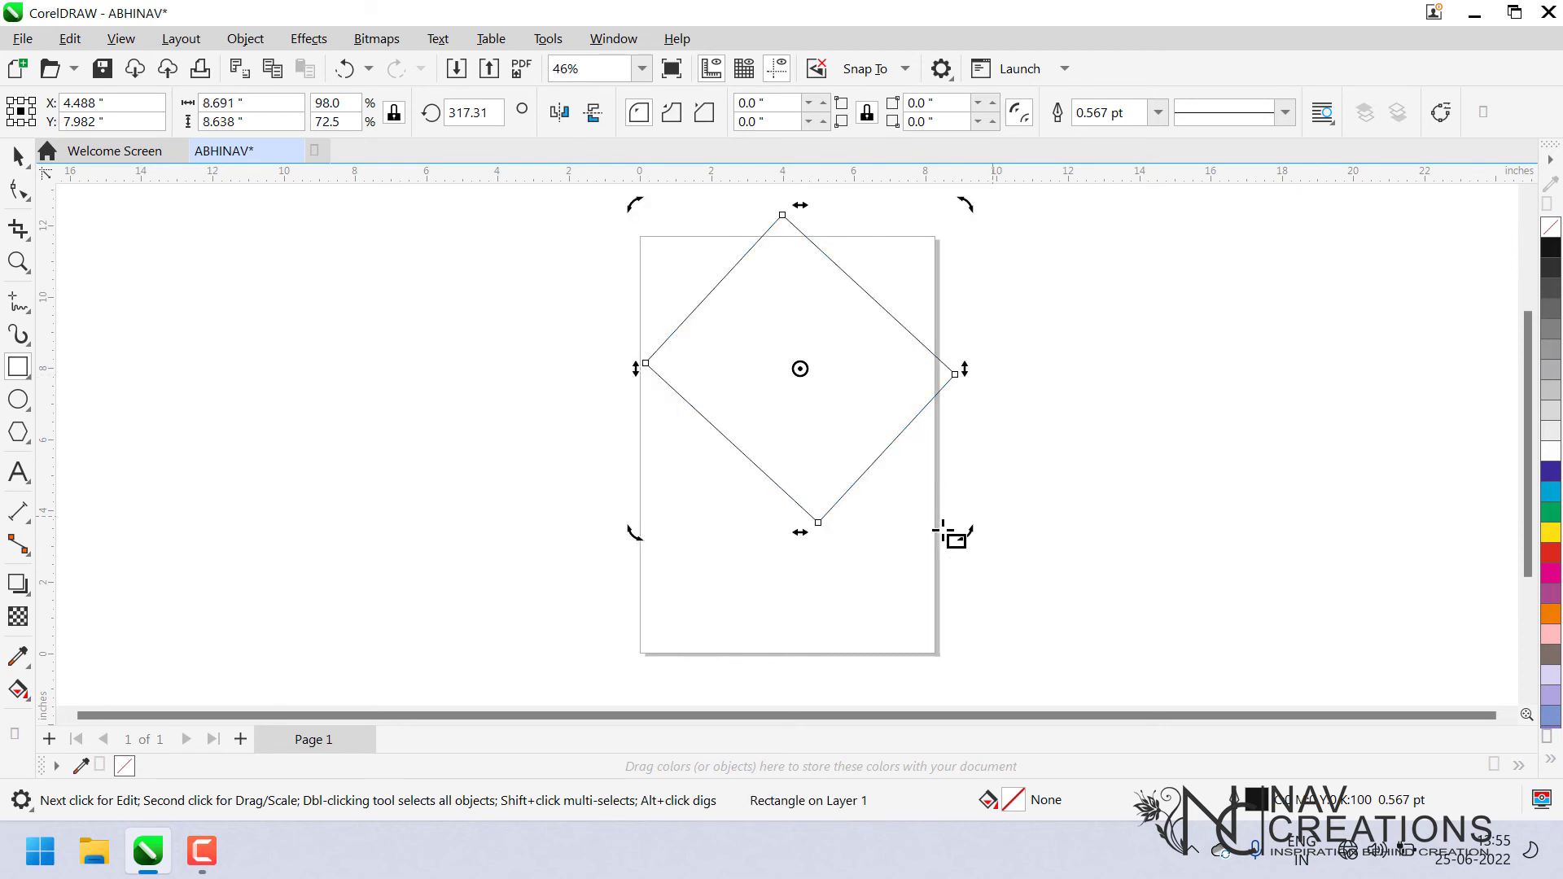
Rotate the rectangle to about 358.4°, and skew it horizontally and vertically into a parallelogram about 8.8 × 6.2 in.
drag(961, 534, 1120, 388)
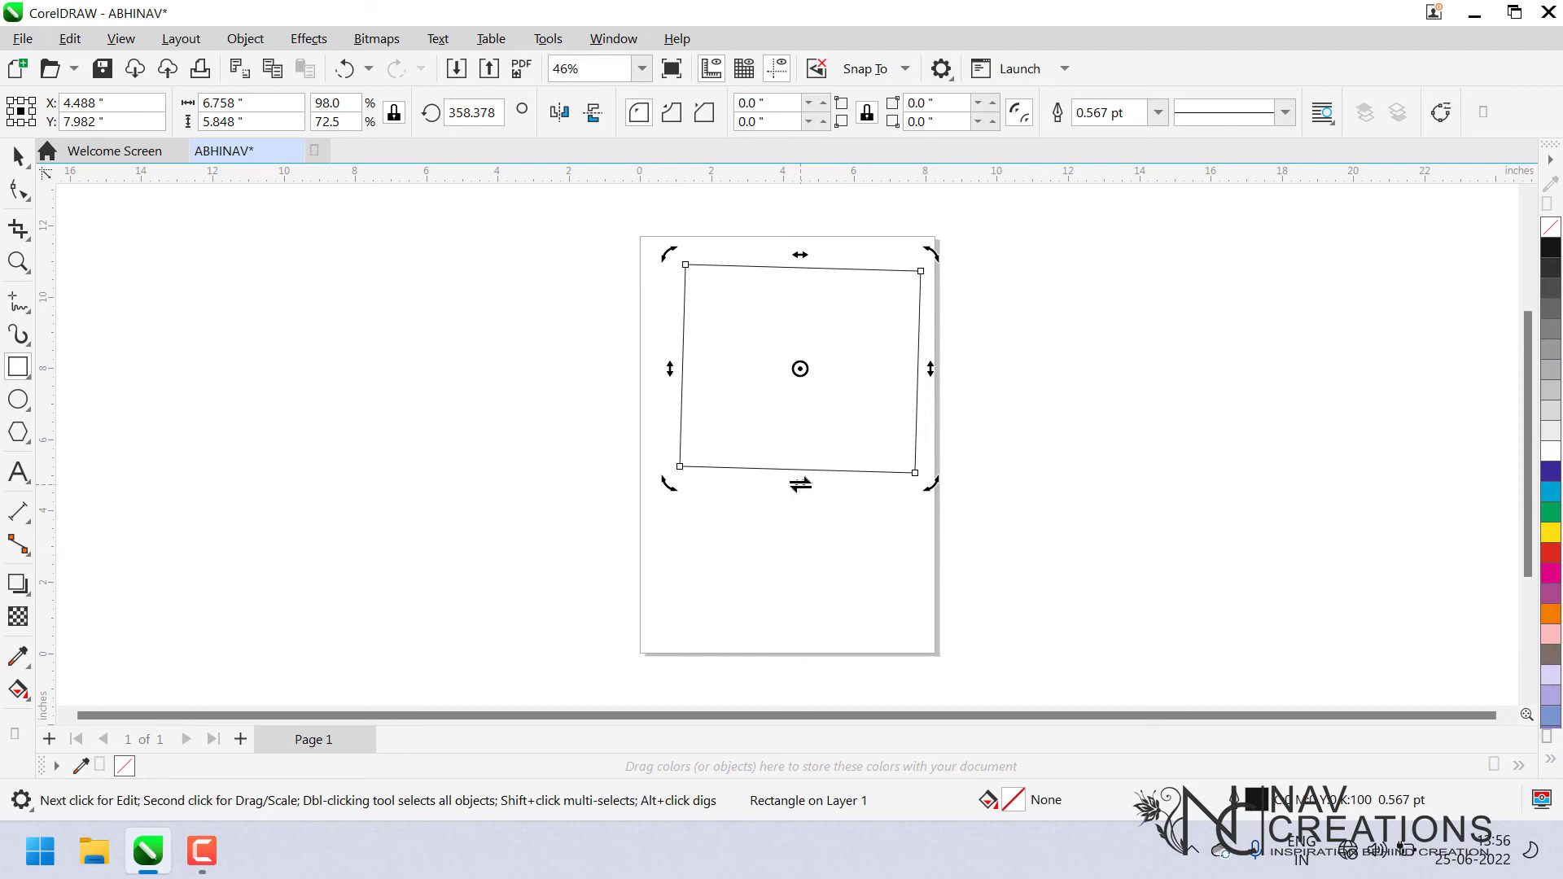
mouse_move(801, 484)
mouse_down()
mouse_move(928, 506)
mouse_move(384, 488)
mouse_move(1084, 529)
mouse_move(1095, 563)
mouse_move(774, 499)
mouse_move(694, 505)
mouse_move(717, 499)
mouse_up()
drag(928, 368, 1023, 343)
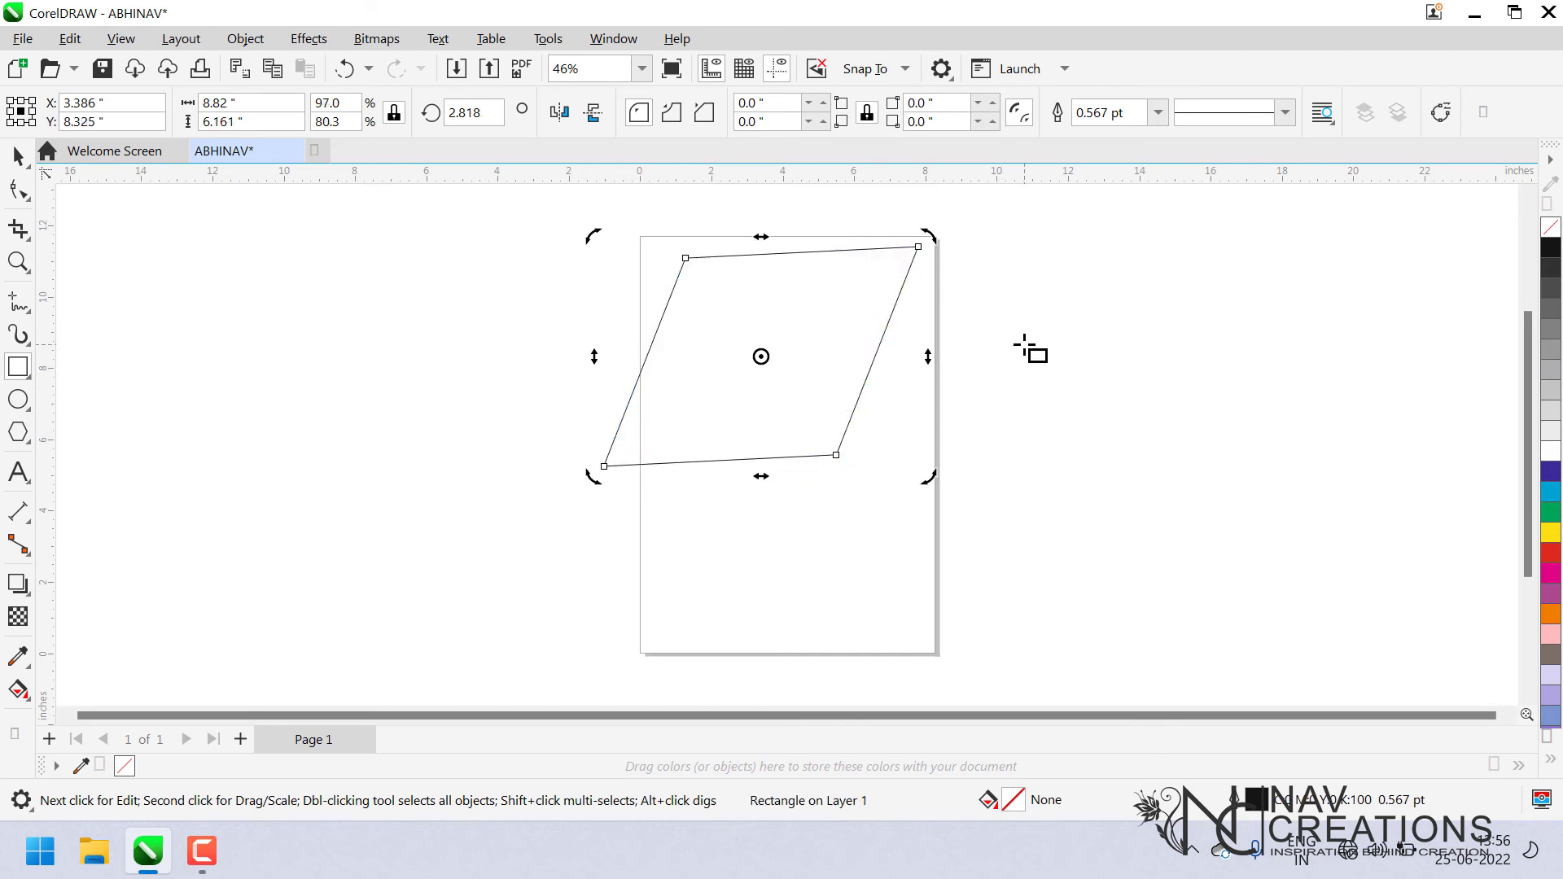
Move the parallelogram so that it is centred at about X 4.19 in, Y 7.46 in.
click(855, 405)
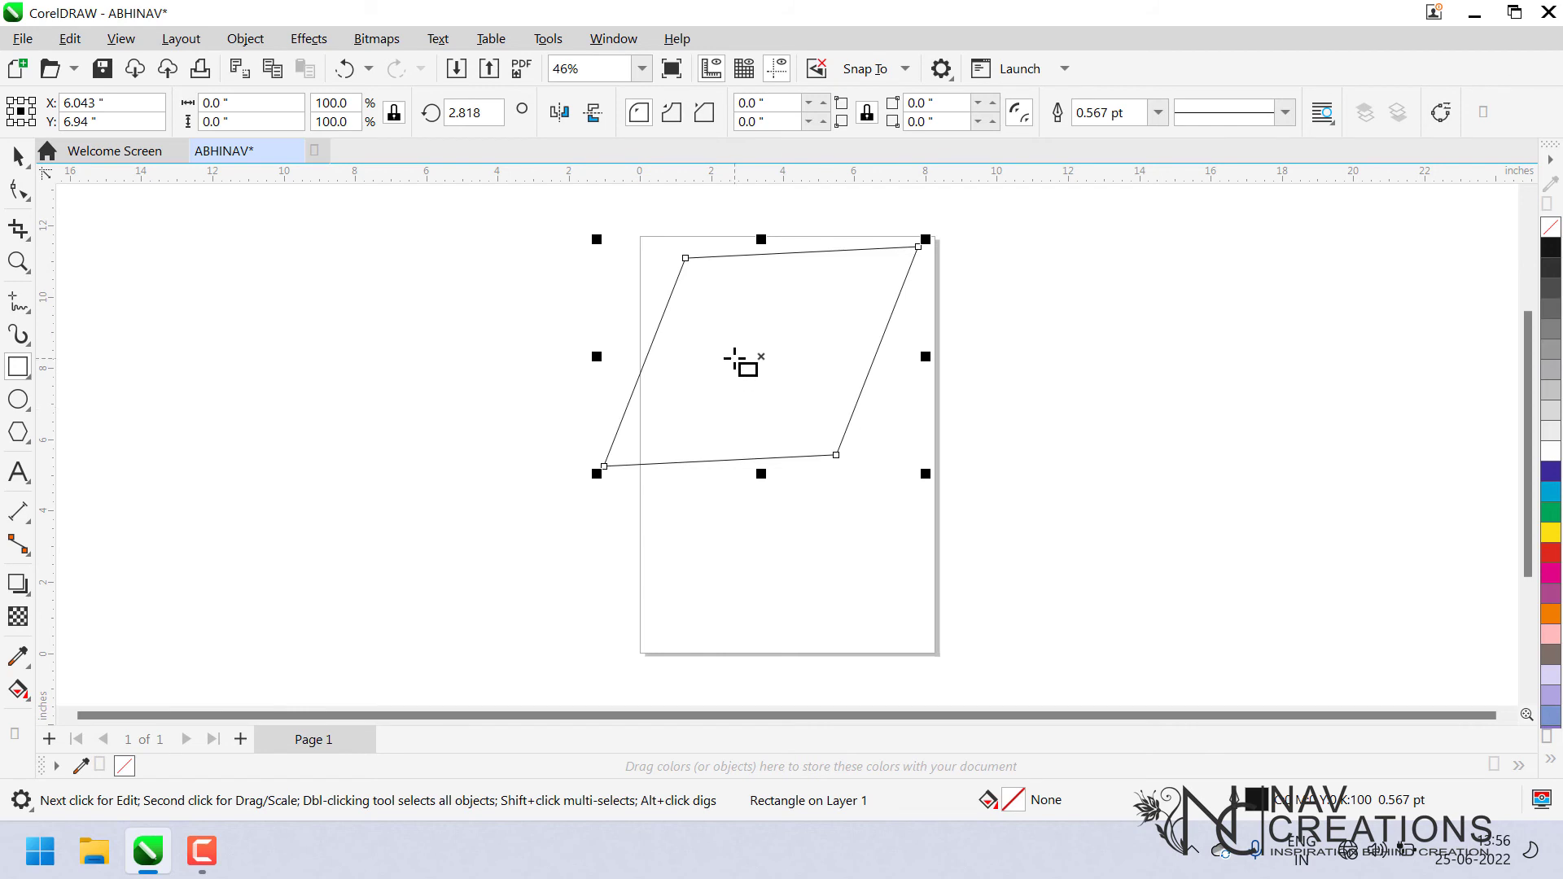
click(780, 376)
mouse_move(778, 365)
mouse_down()
mouse_move(802, 374)
mouse_move(792, 391)
mouse_up()
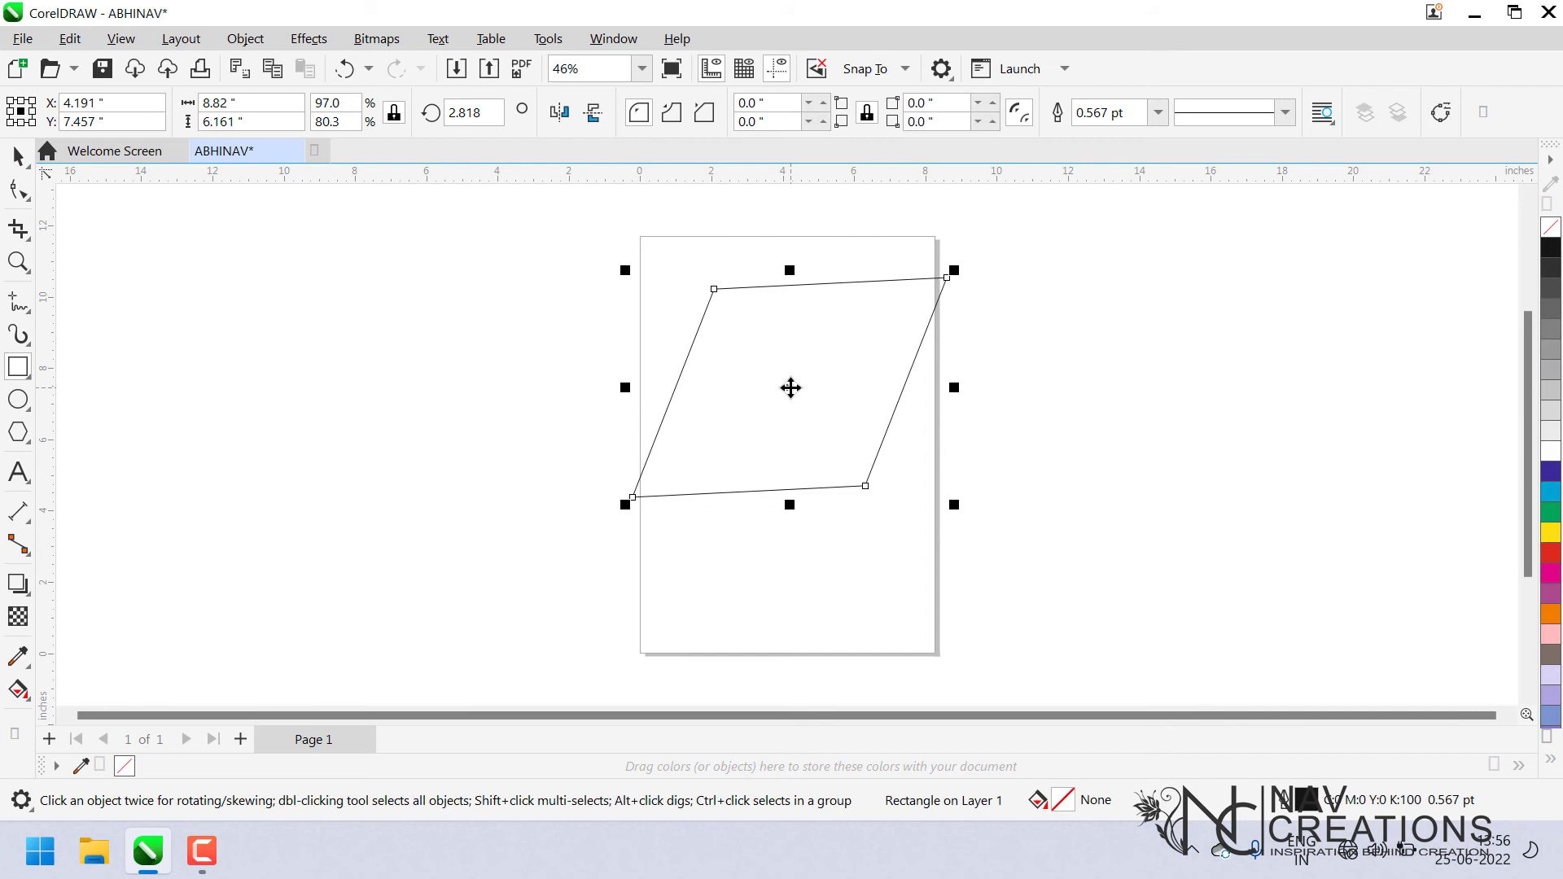
Rotate the parallelogram around its own centre to an angle of about 1.3°.
key(space)
click(793, 396)
click(792, 392)
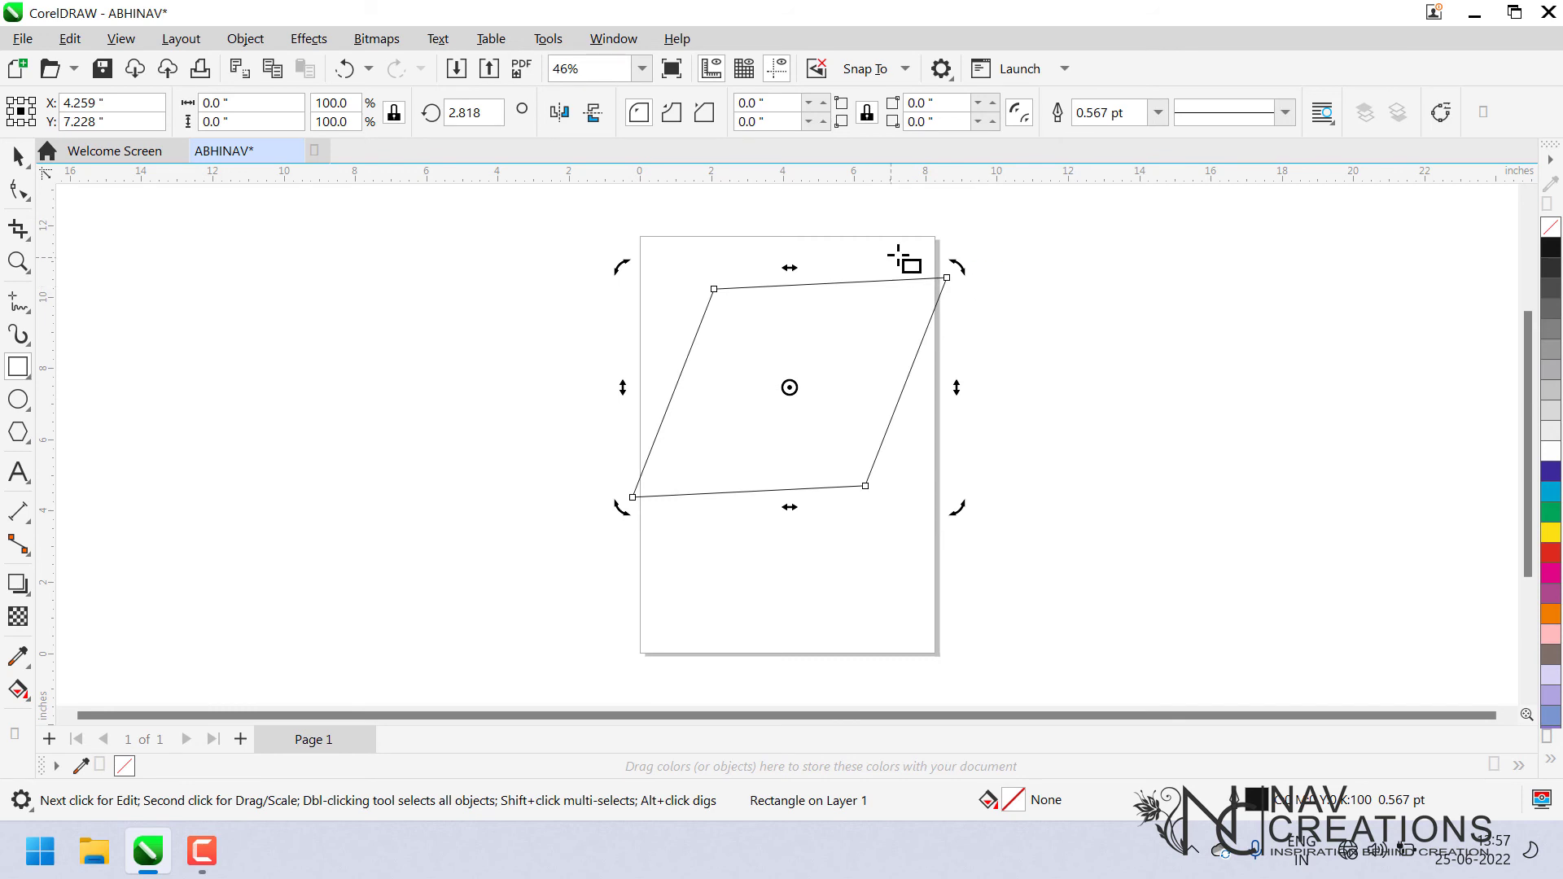
drag(959, 266, 1062, 208)
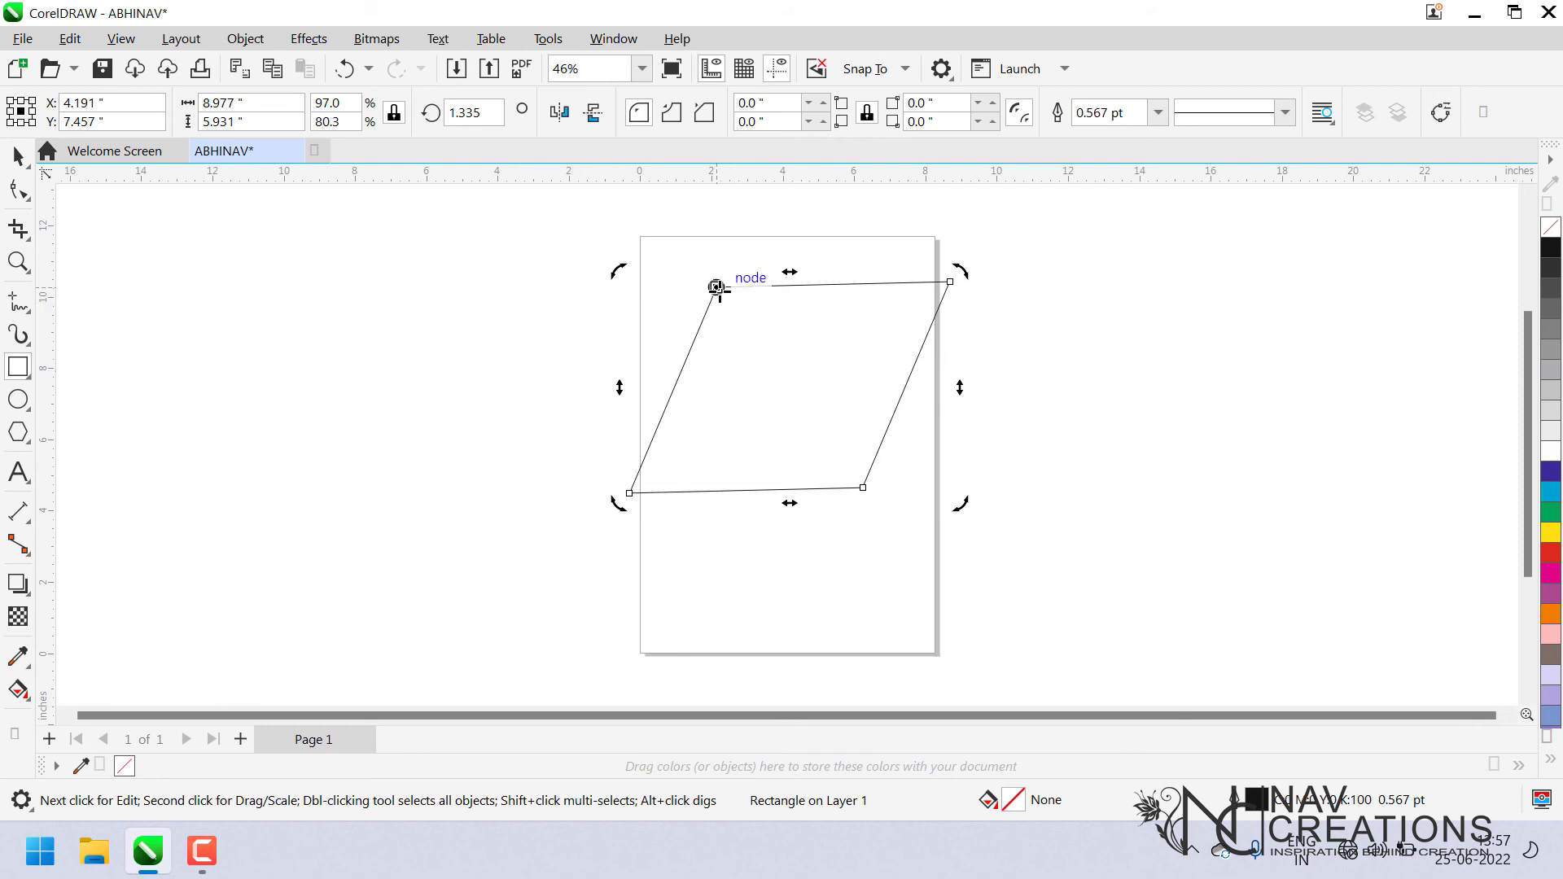
Place the rotation centre on the parallelogram's upper-left node and rotate the shape around it to about 329.8° and back to about 2.9°.
drag(718, 289, 717, 286)
drag(960, 501, 890, 423)
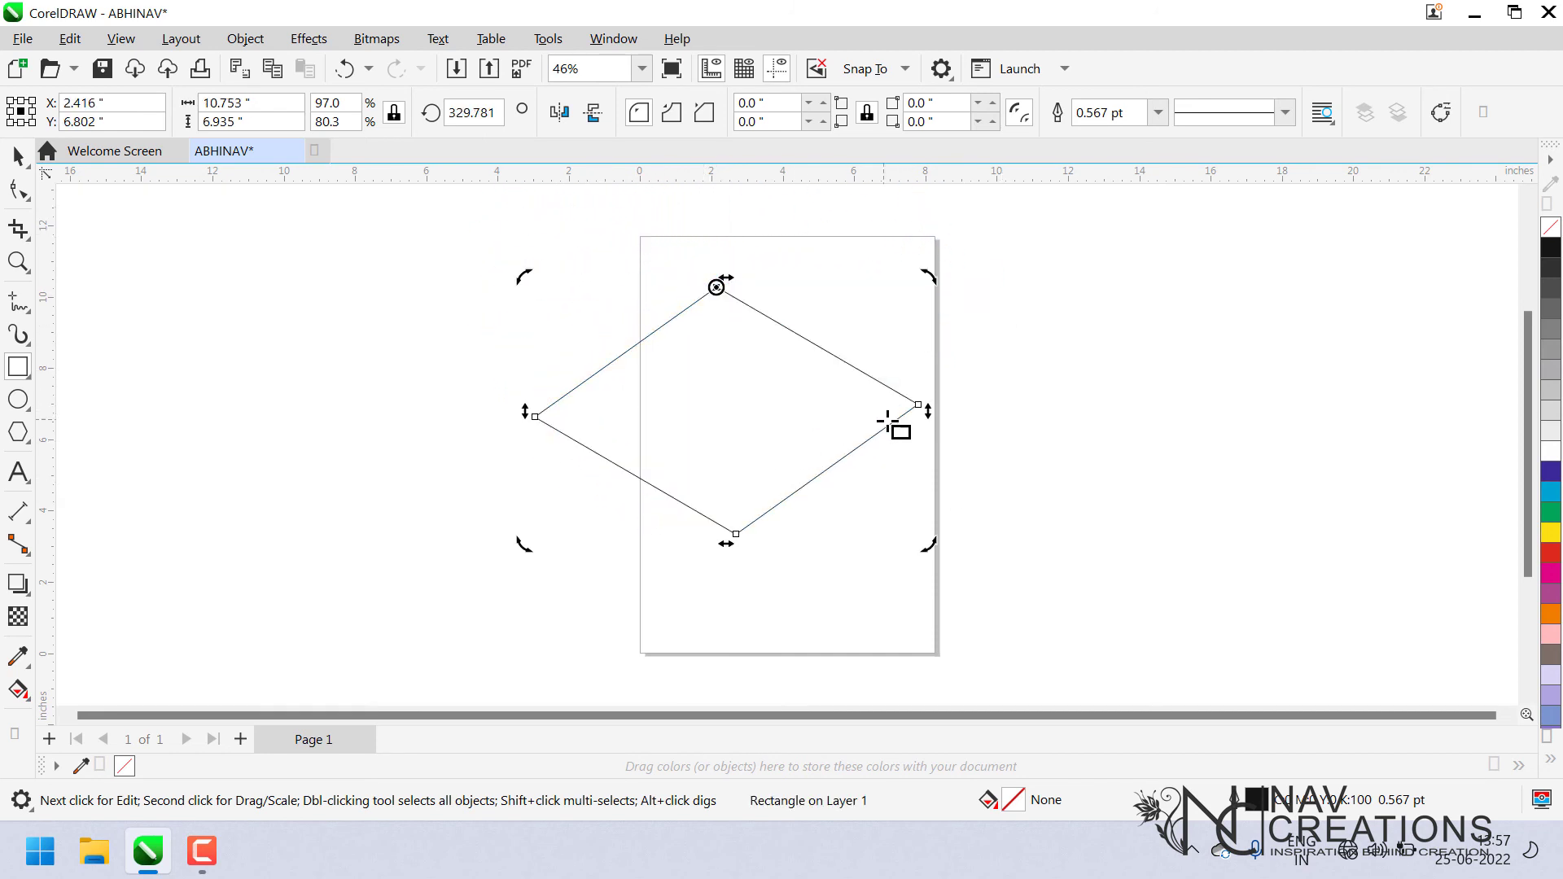
drag(940, 545, 884, 340)
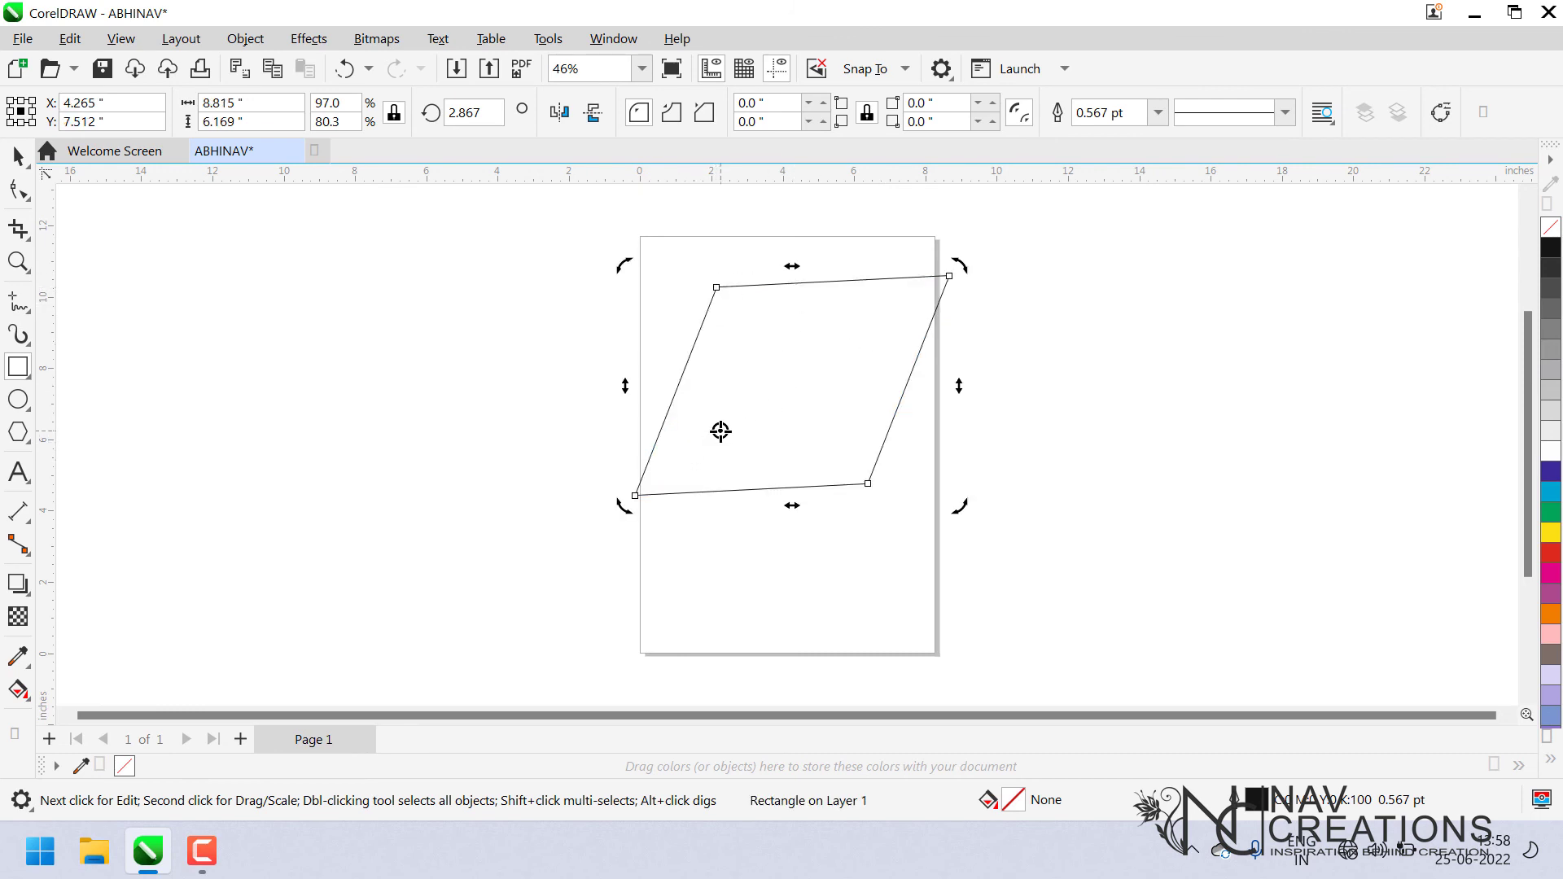
Rotate the parallelogram around a pivot near its middle to about 0.9°, and move it down to about X 4.51 in, Y 6.56 in.
drag(963, 267, 890, 339)
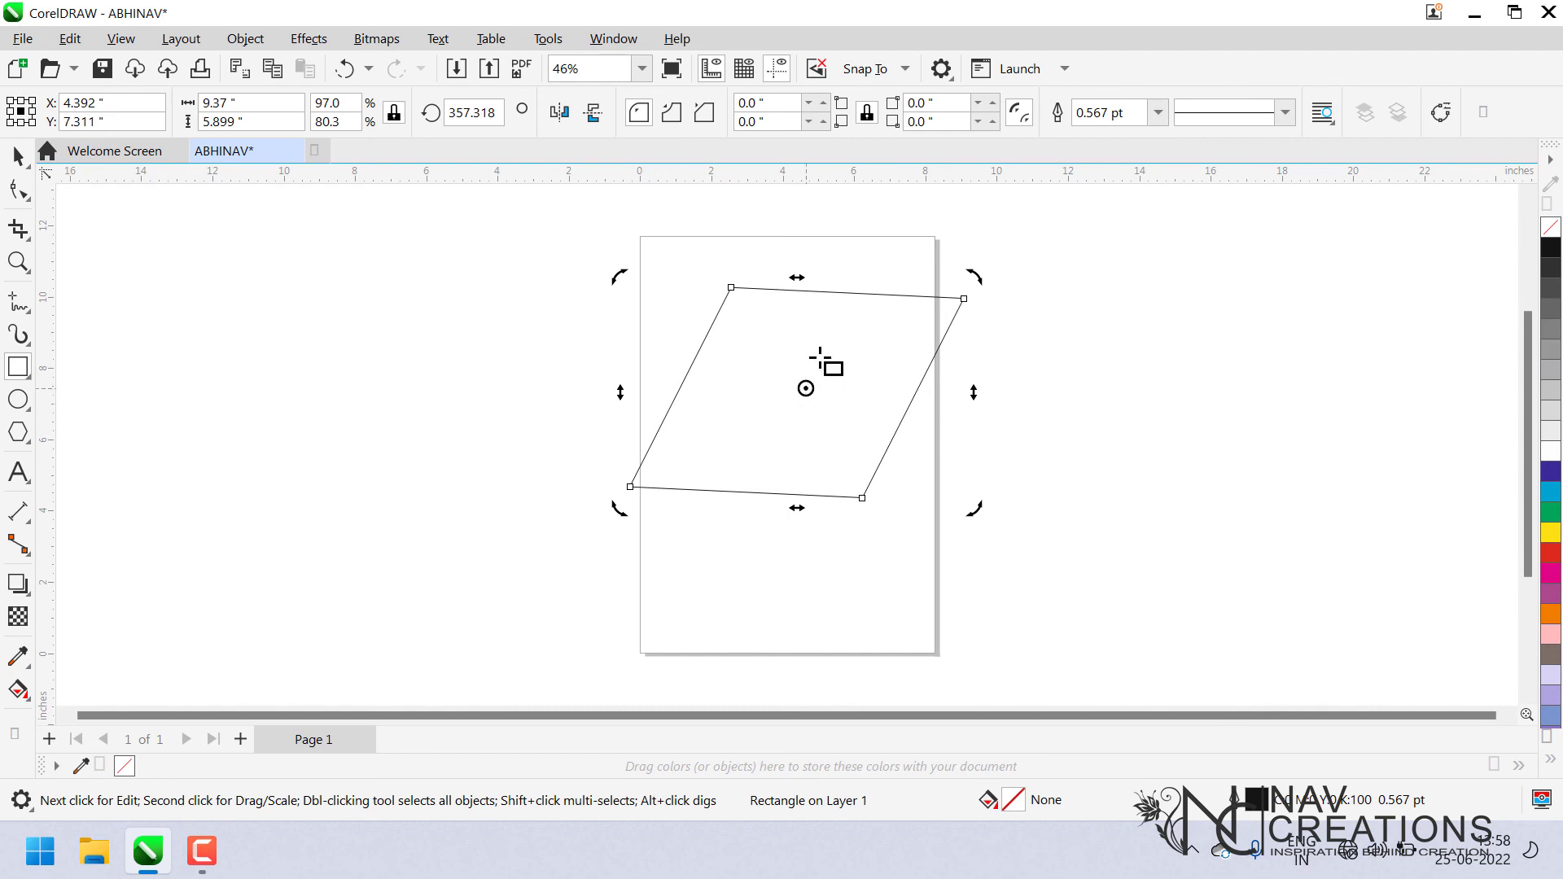
mouse_move(977, 275)
mouse_down()
mouse_move(845, 567)
mouse_move(862, 241)
mouse_move(750, 457)
mouse_move(792, 303)
mouse_move(865, 372)
mouse_move(963, 269)
mouse_up()
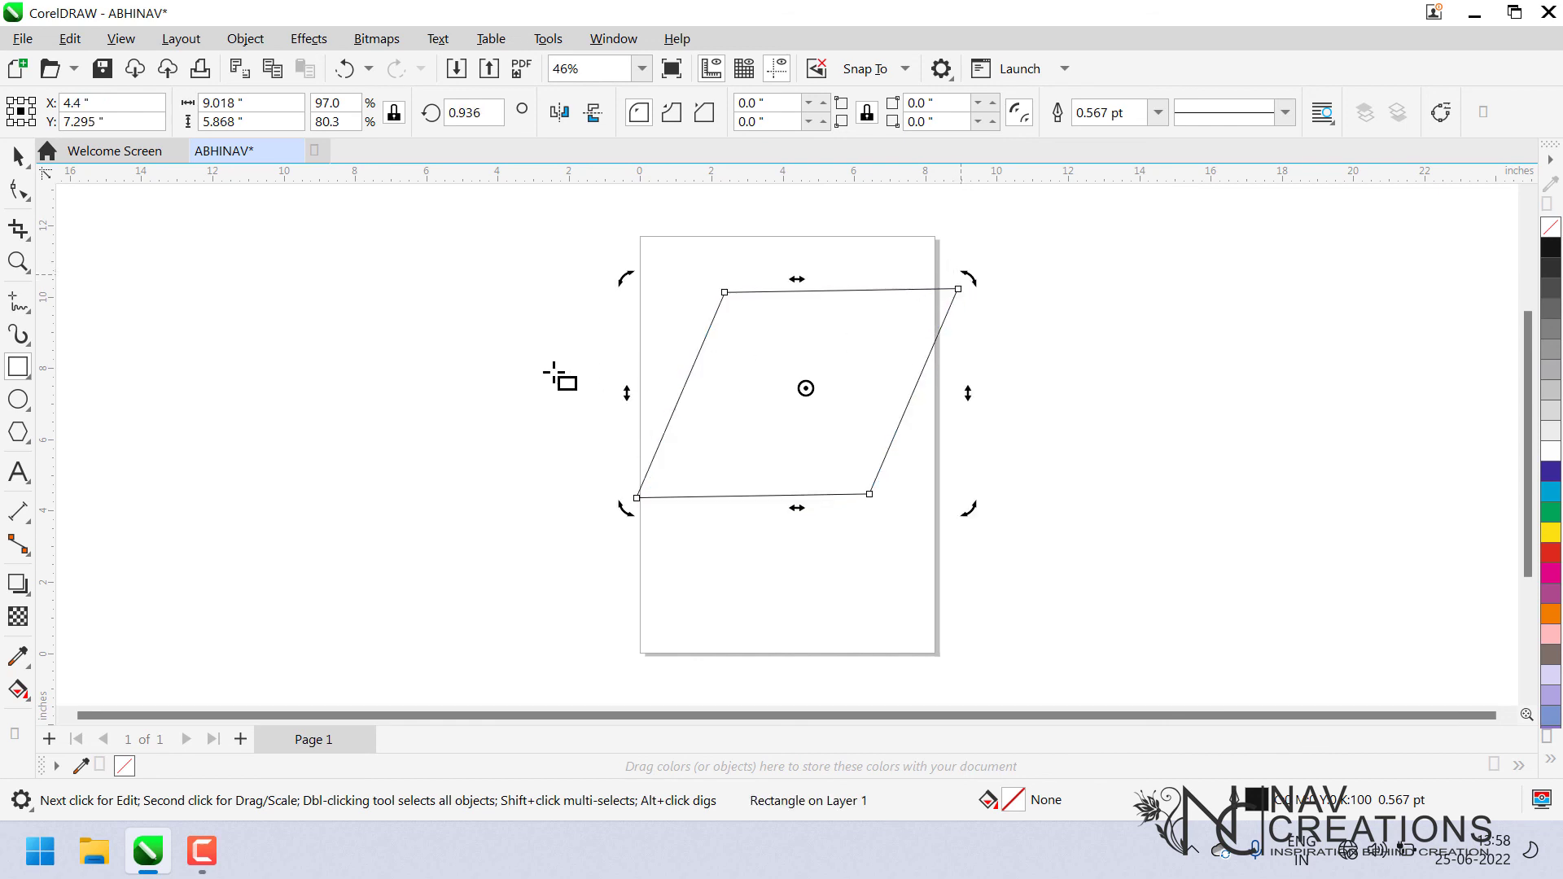
click(21, 156)
mouse_move(878, 414)
mouse_down()
mouse_move(887, 456)
mouse_move(876, 436)
mouse_up()
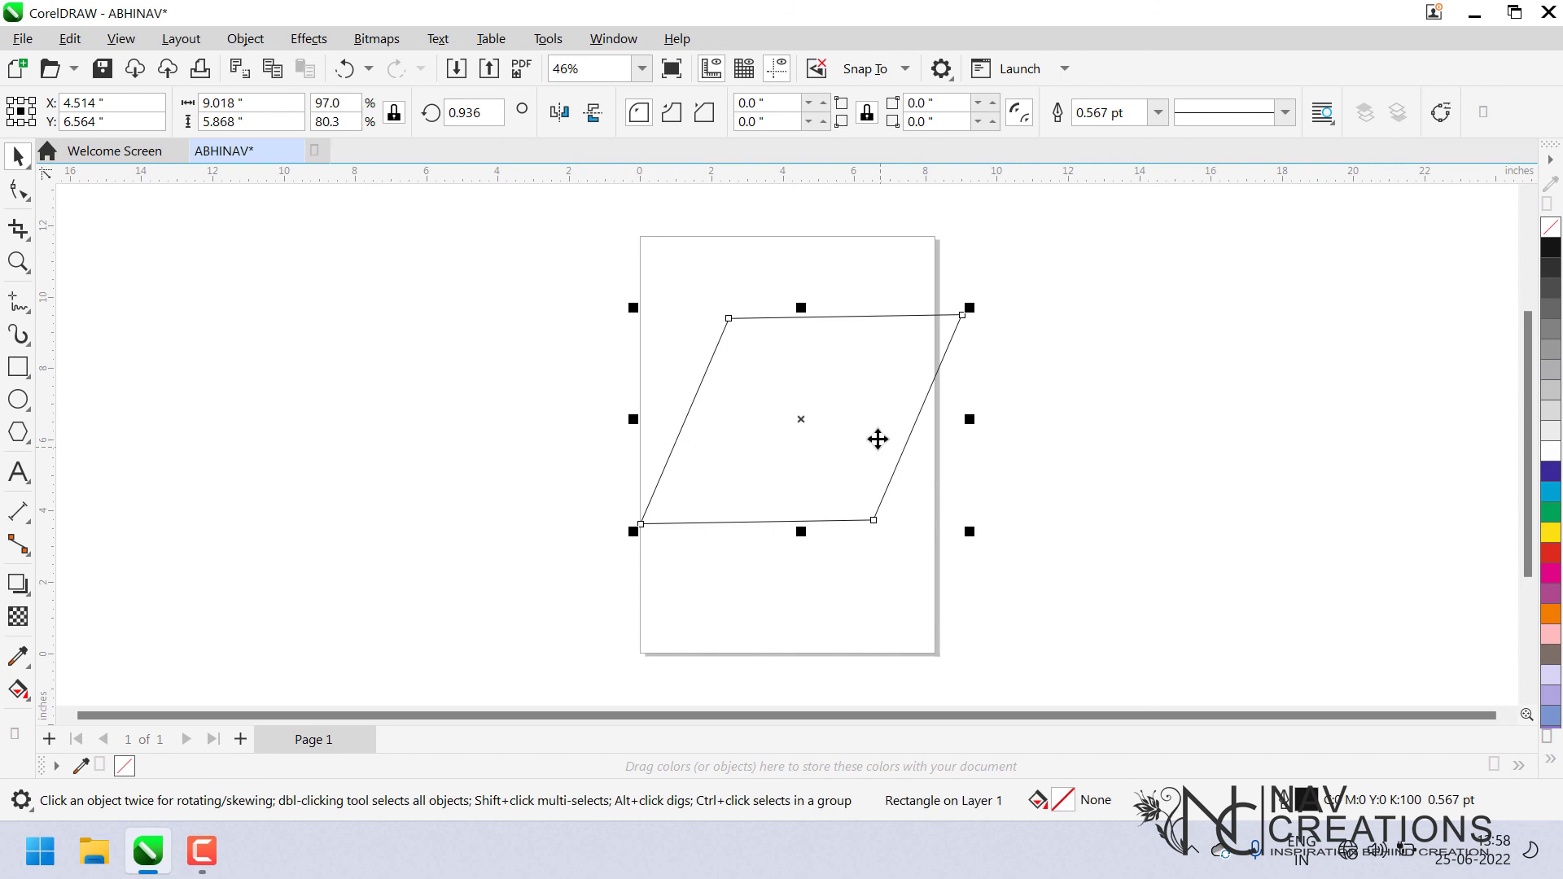
Draw three rectangles of different sizes left of the page and two right of it, the upper-right one about 4.2 × 2.4 in.
click(17, 368)
drag(179, 279, 357, 403)
drag(444, 304, 569, 479)
drag(315, 534, 427, 622)
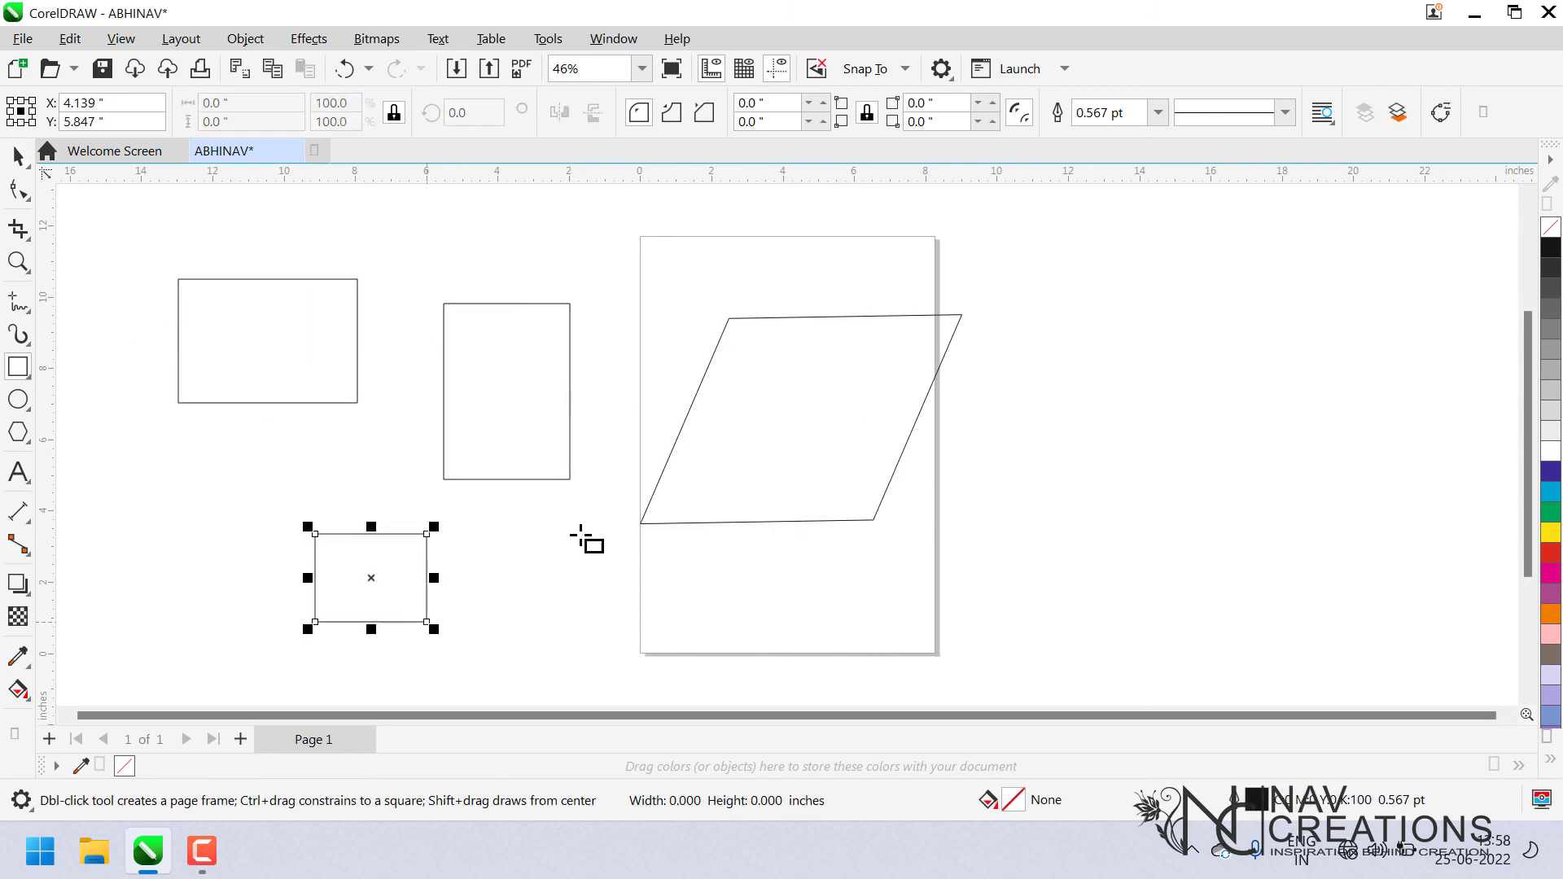
drag(1079, 409, 1242, 603)
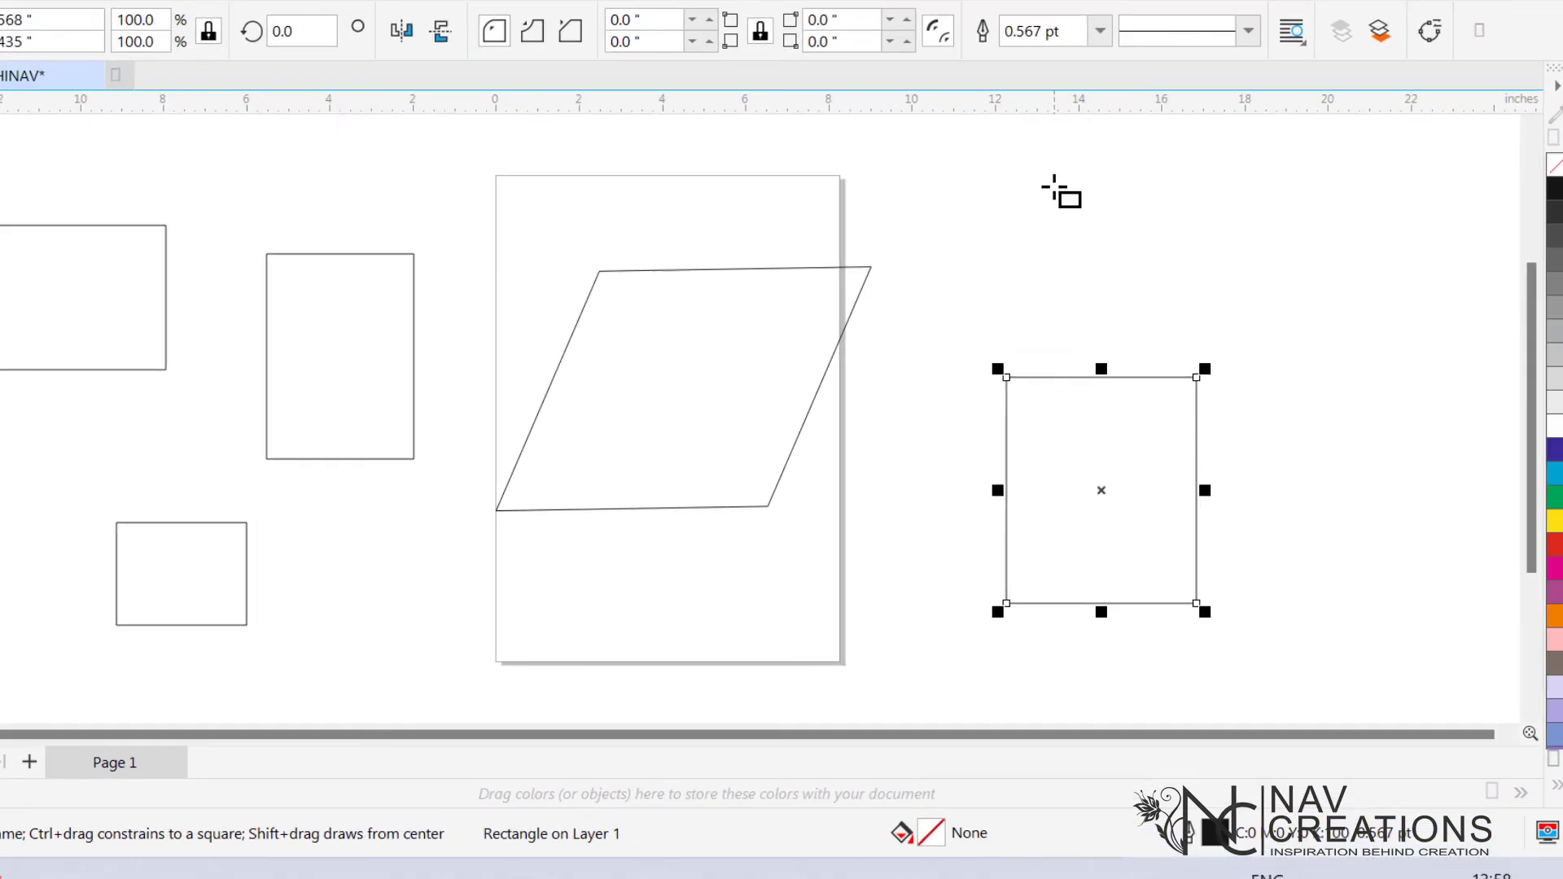
drag(1054, 187, 1229, 288)
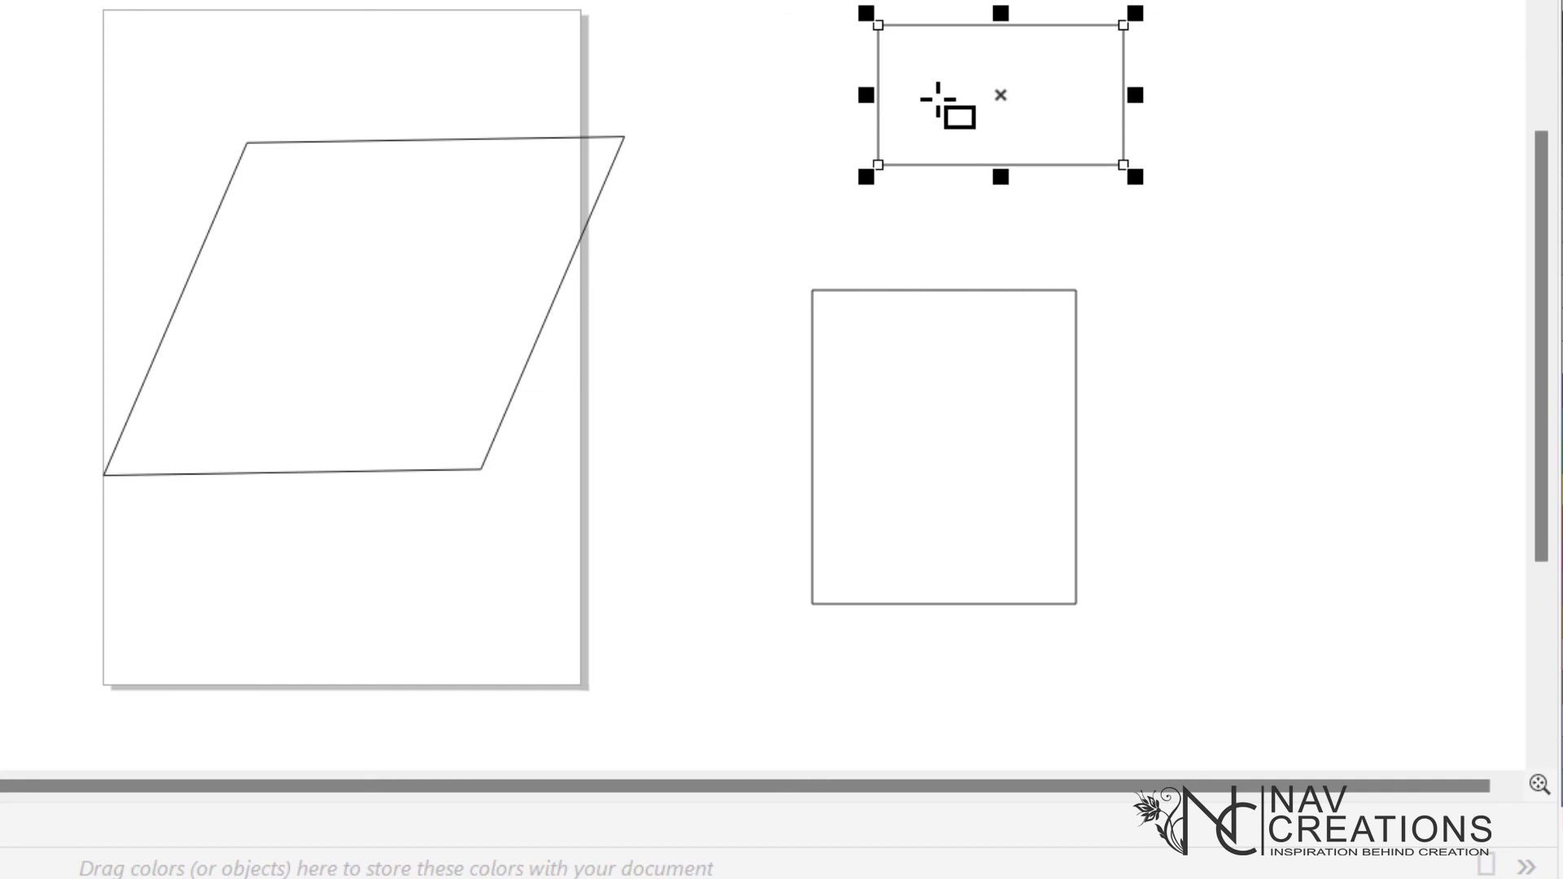
Delete the two rectangles right of the page and the parallelogram on the page, one at a time.
right_click(941, 99)
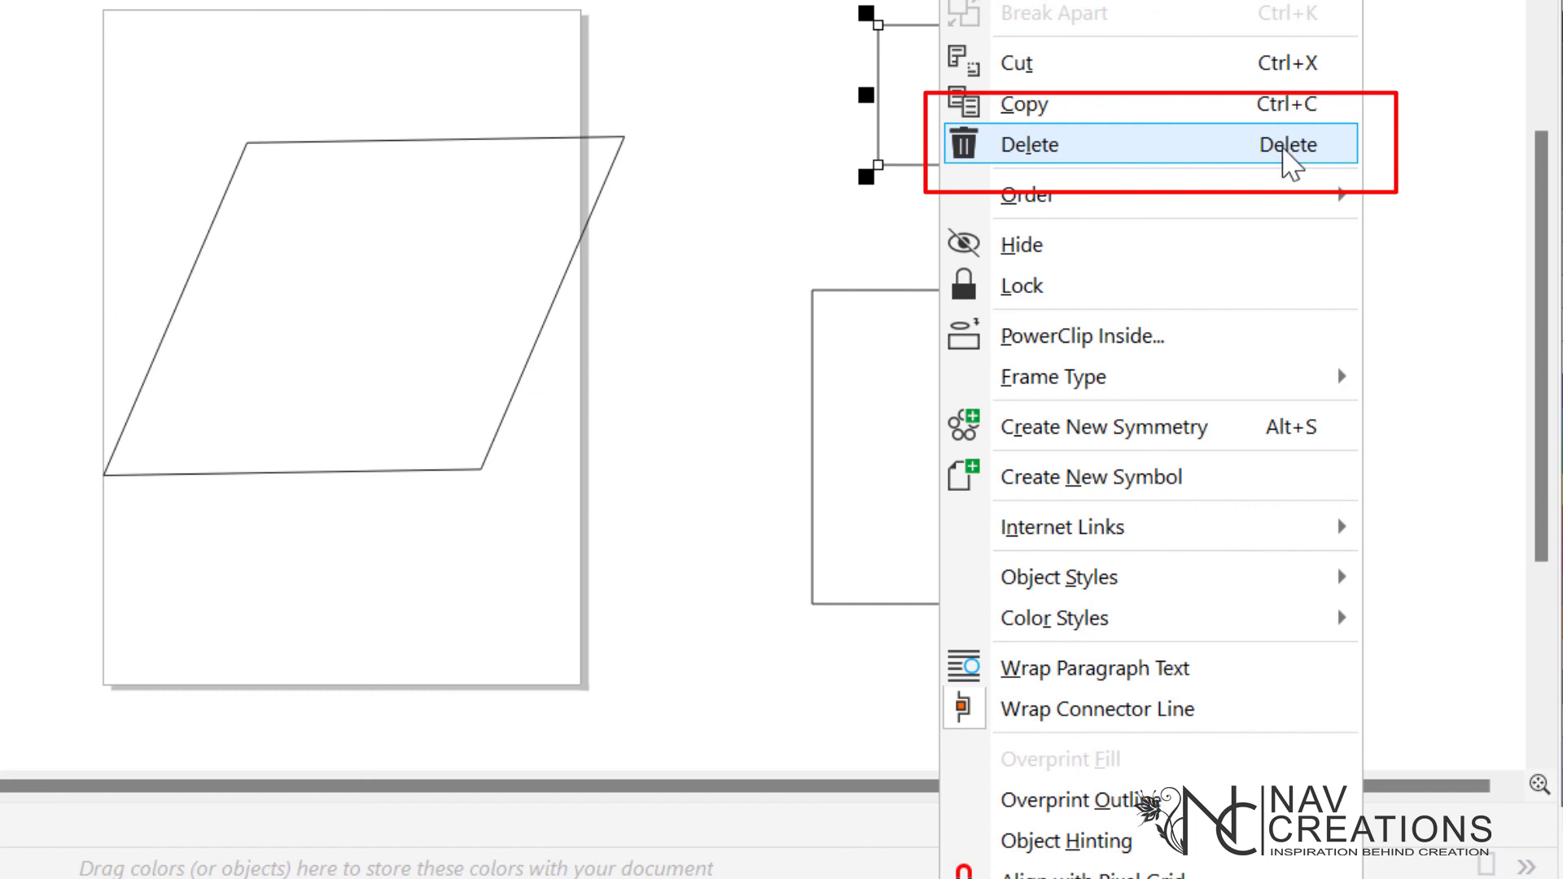
click(788, 167)
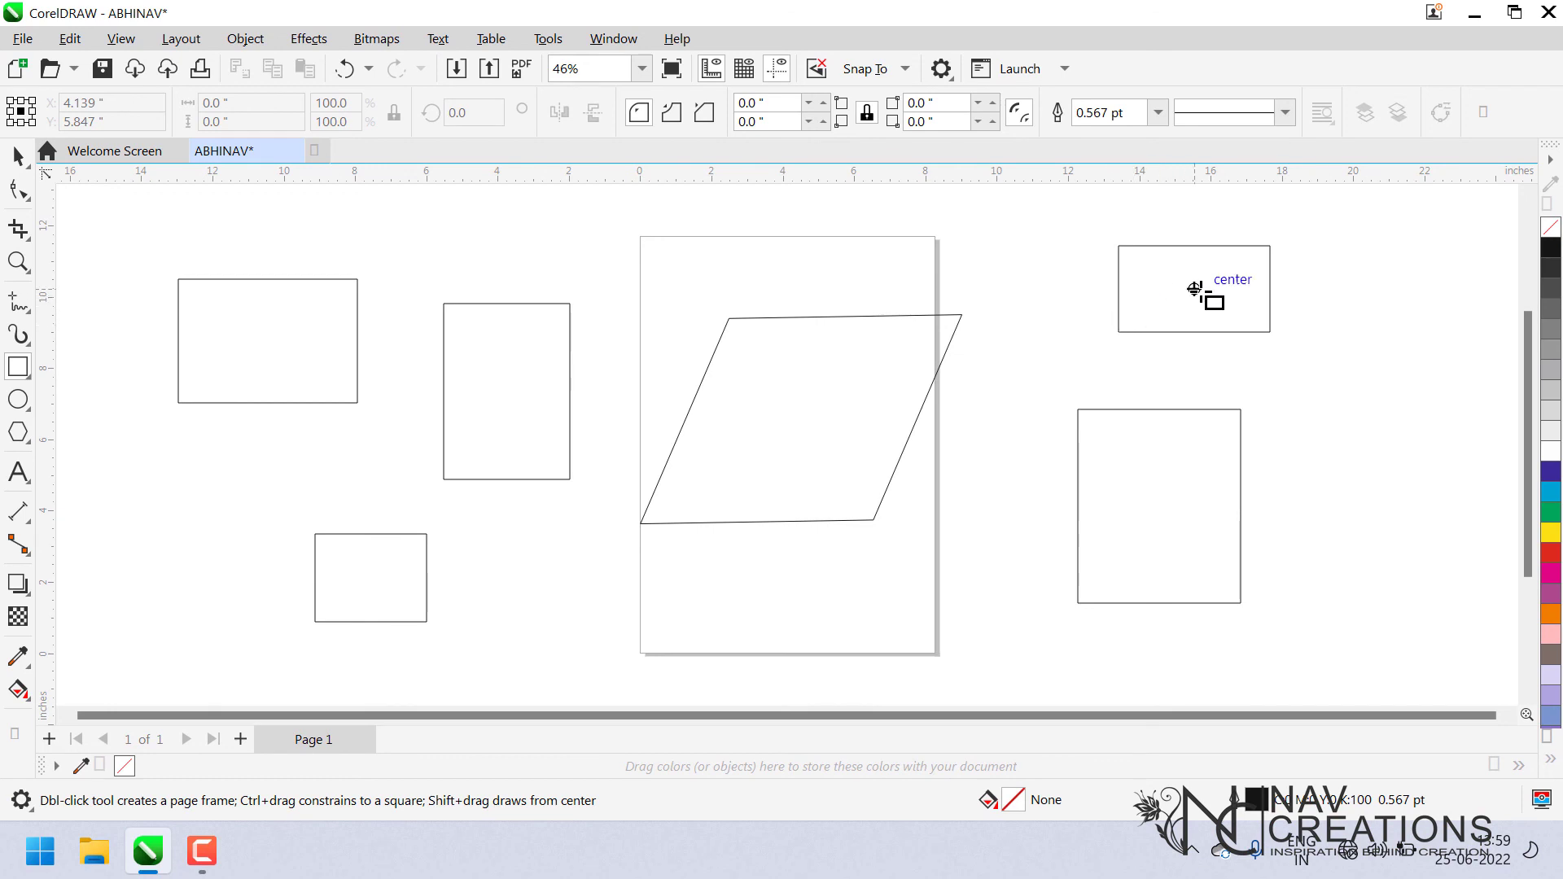
click(1194, 289)
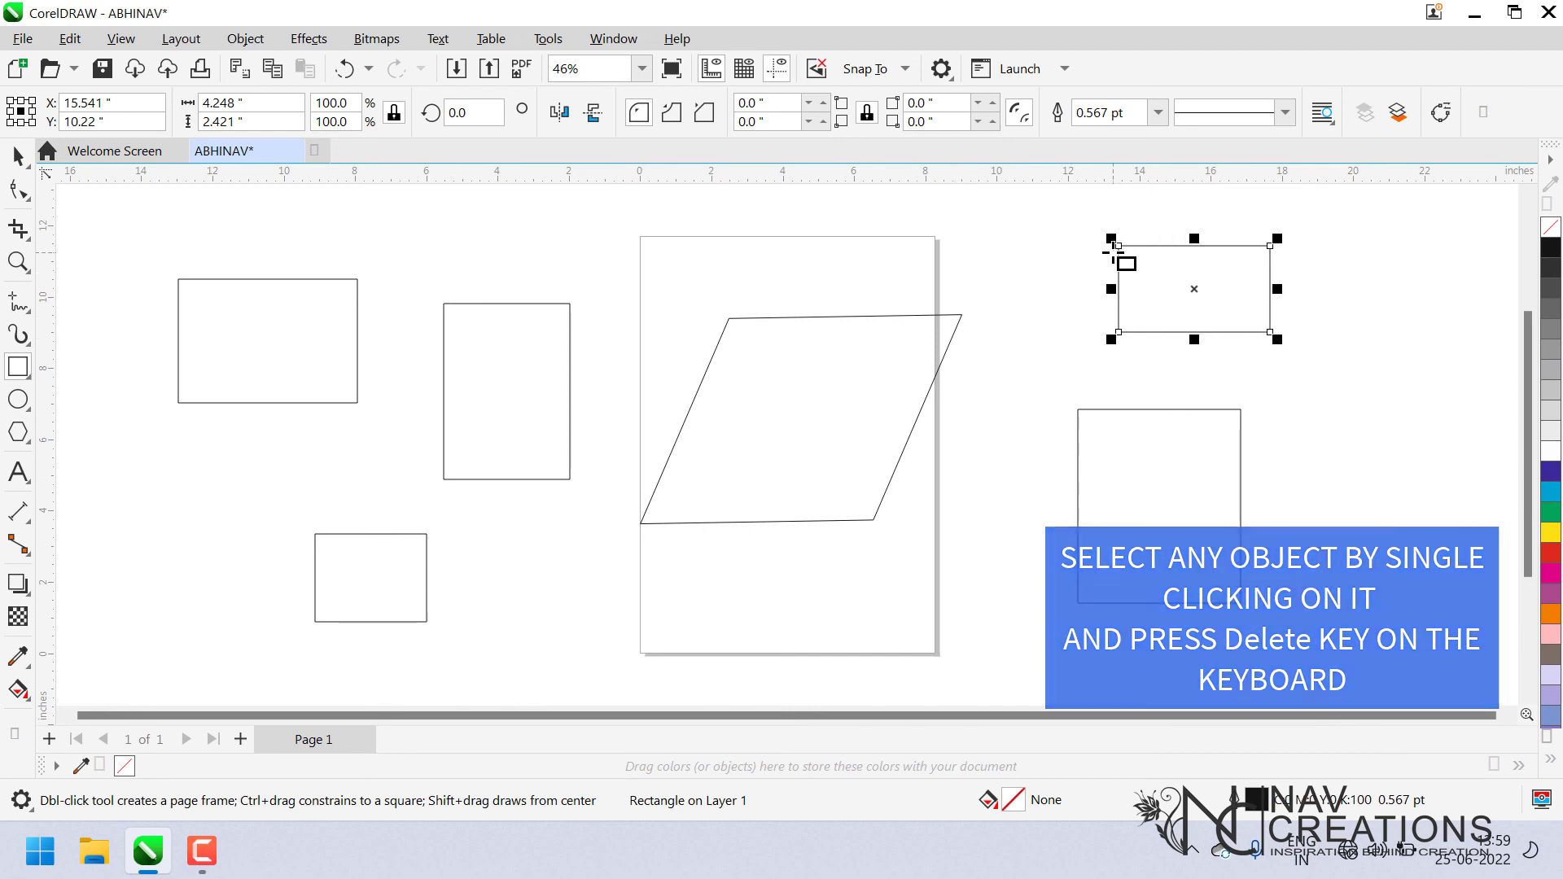
key(Delete)
click(1109, 466)
key(Delete)
click(815, 399)
key(Delete)
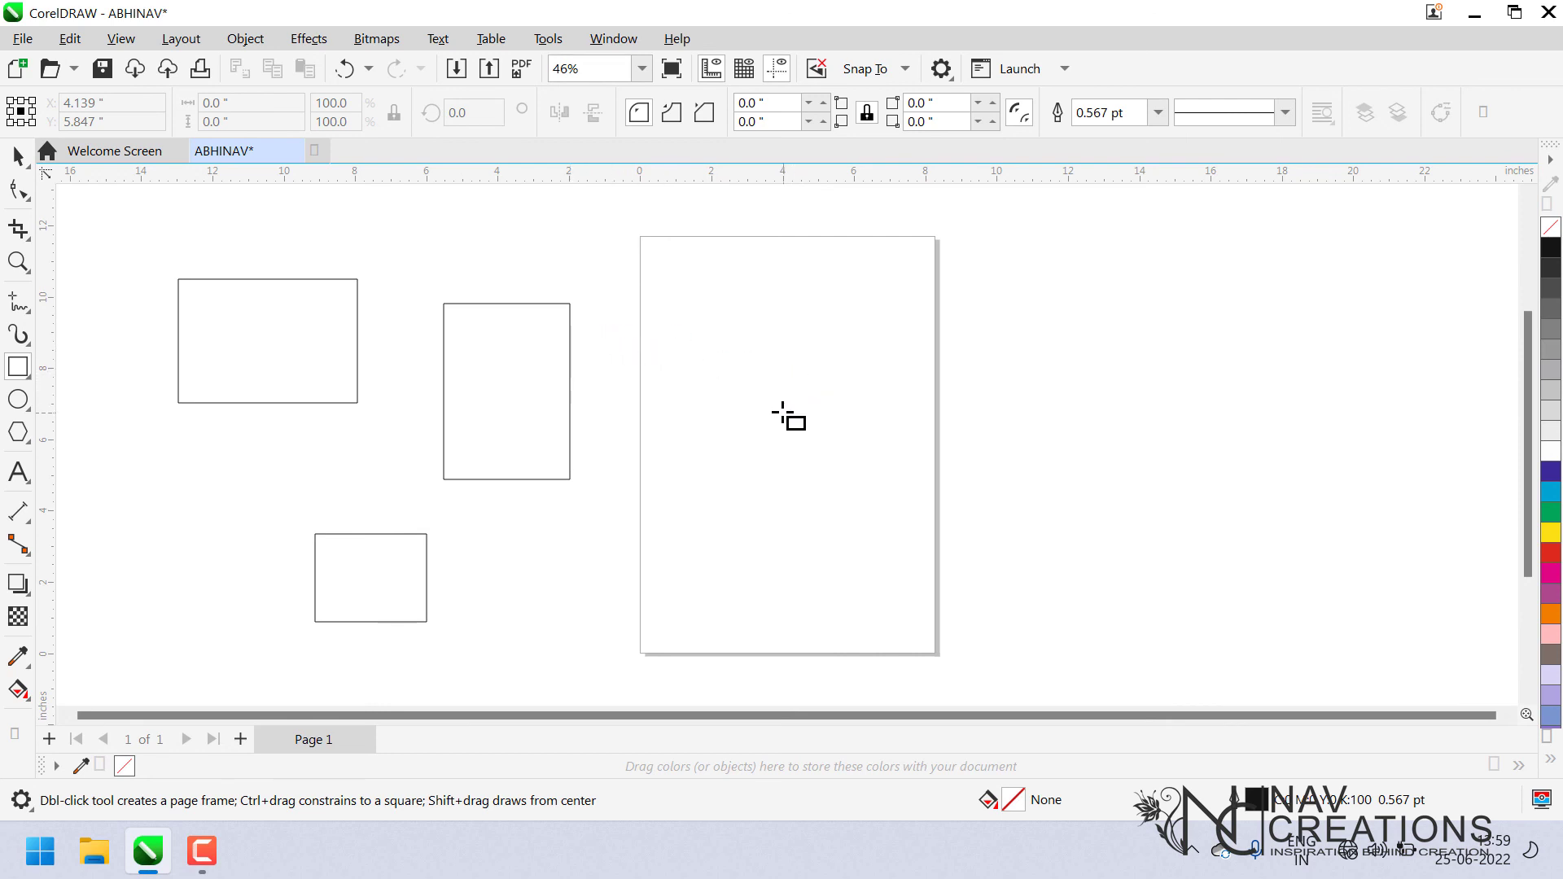
Select all three remaining rectangles left of the page together and delete them.
key(ctrl+a)
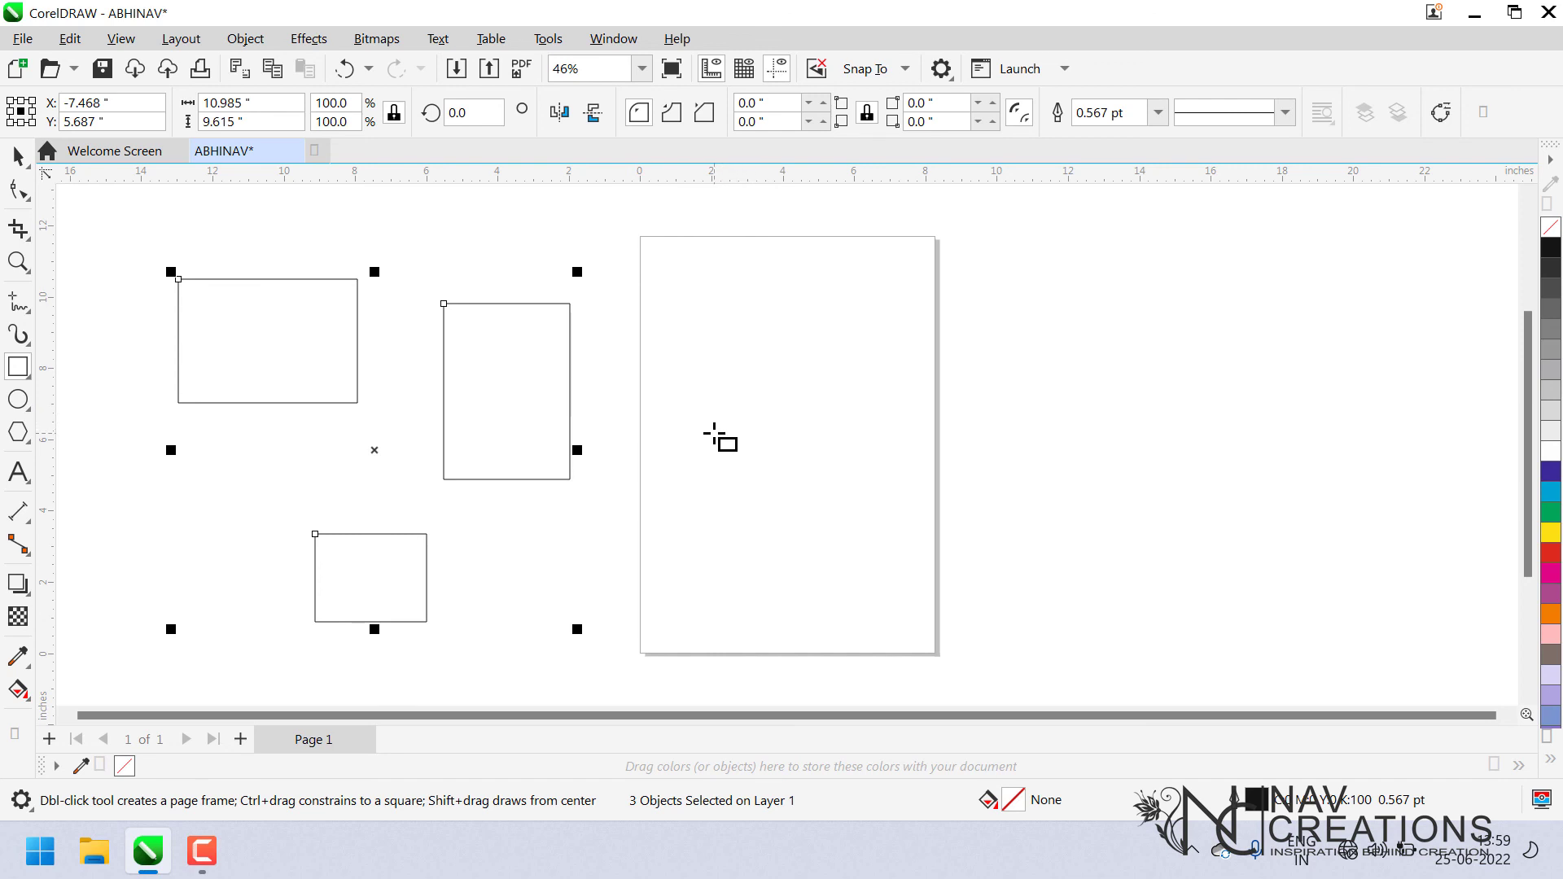
key(ctrl+a)
key(Delete)
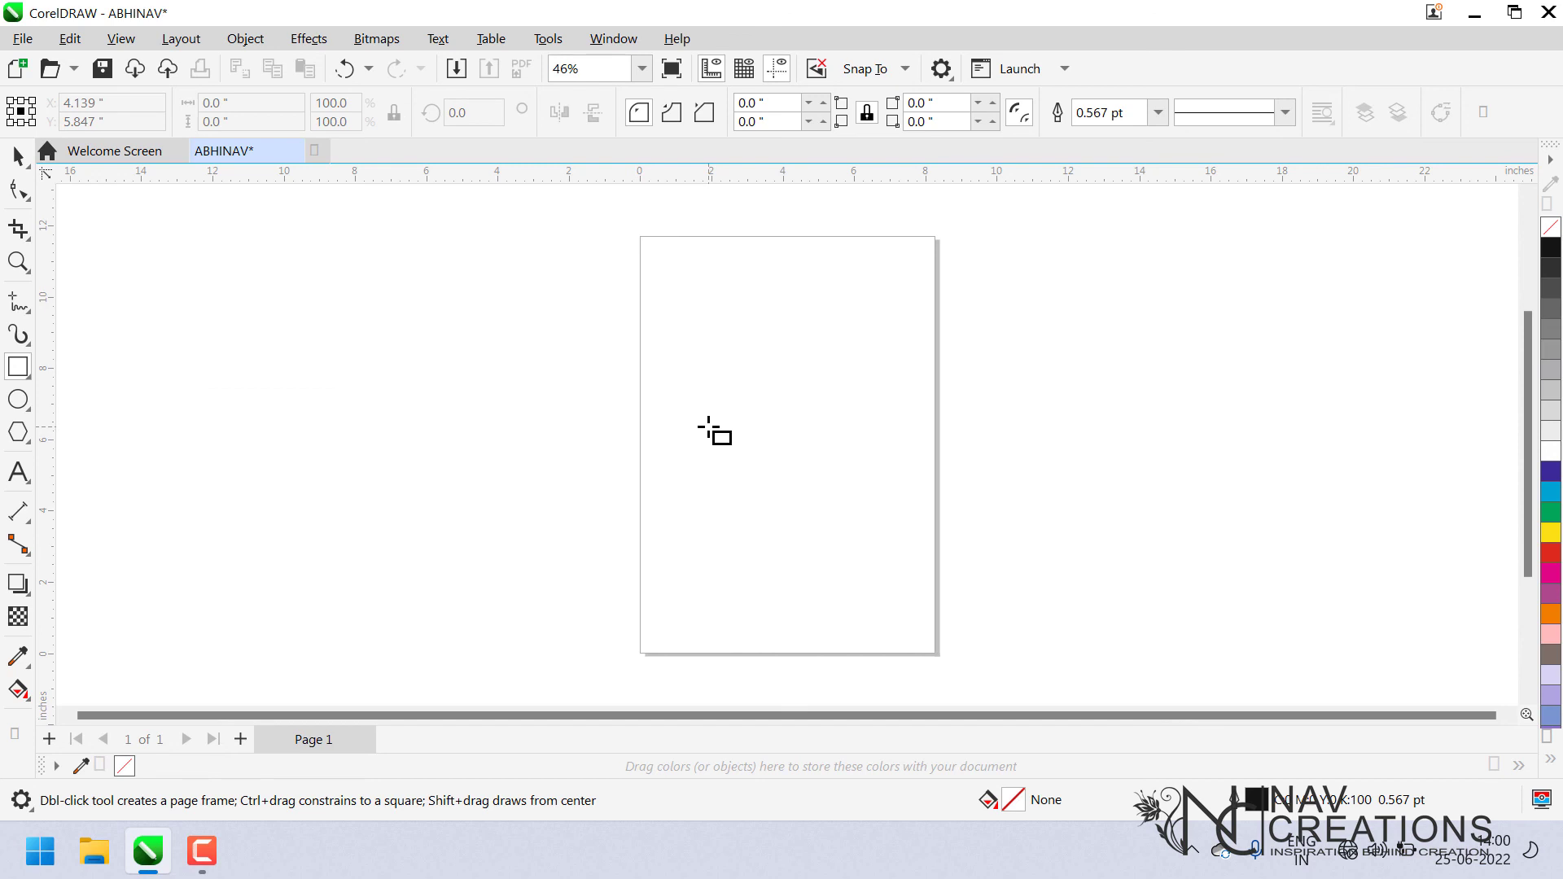